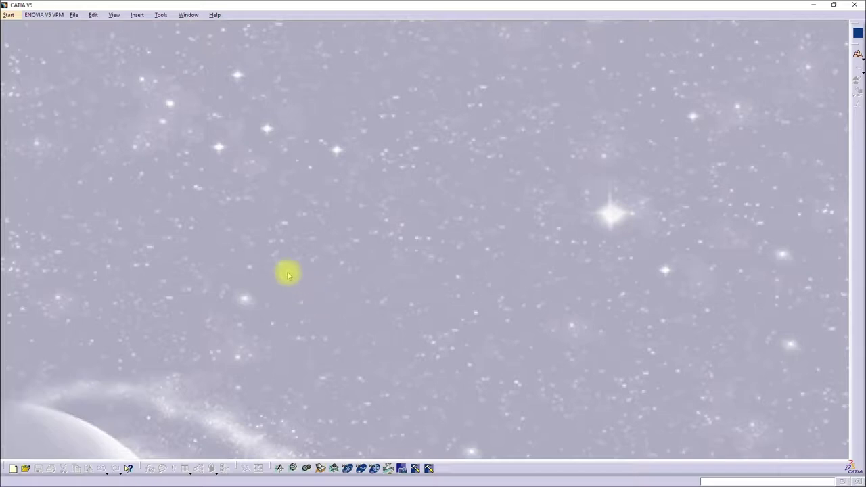
Open the Universal coupling.CATProduct assembly from disk.
left_click(10, 15)
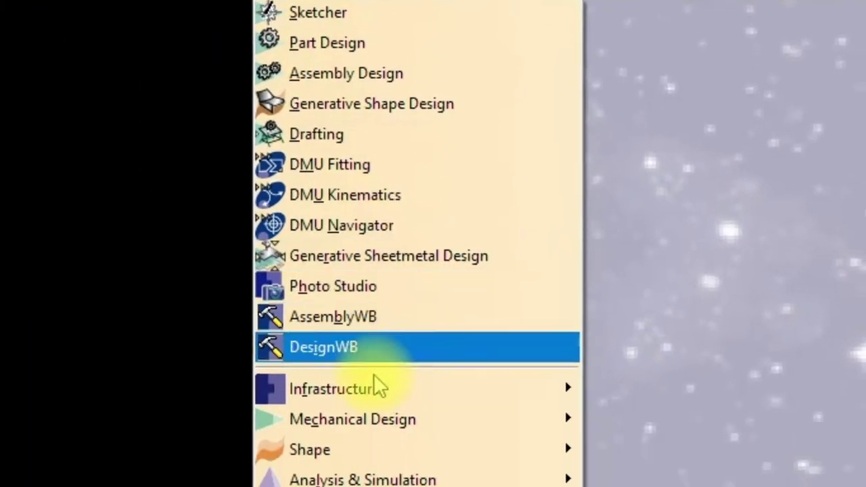
mouse_move(32, 223)
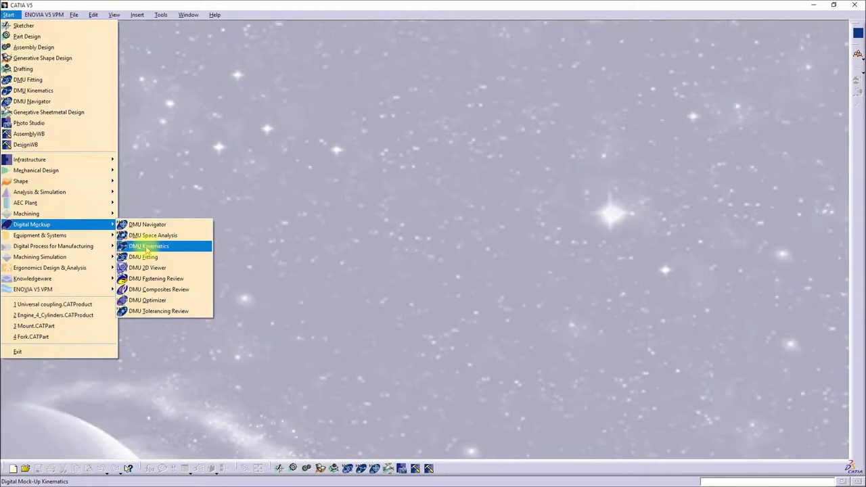
left_click(392, 233)
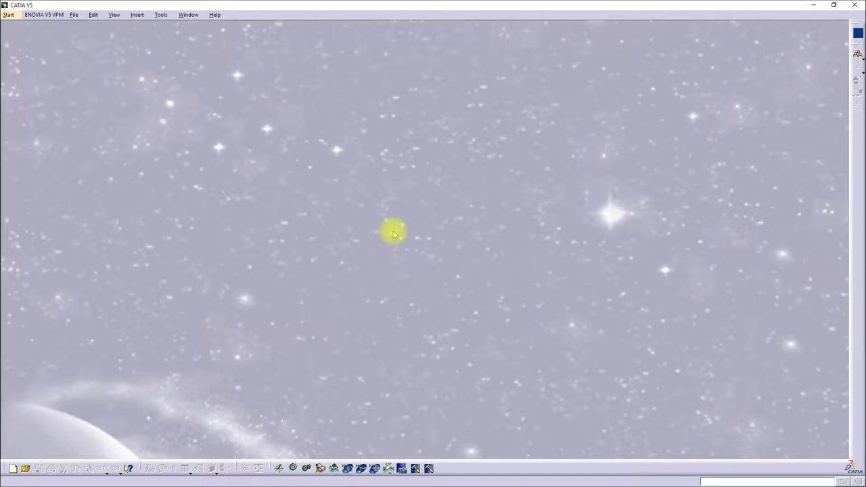
key("ctrl+o")
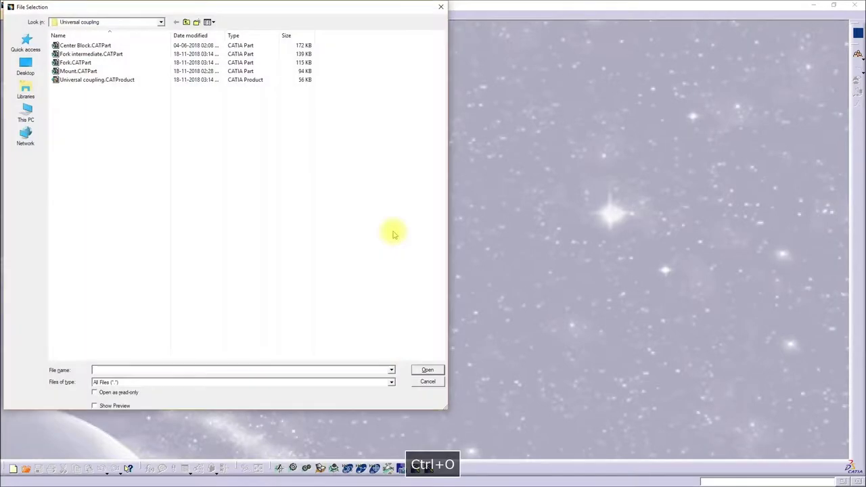
left_click(87, 79)
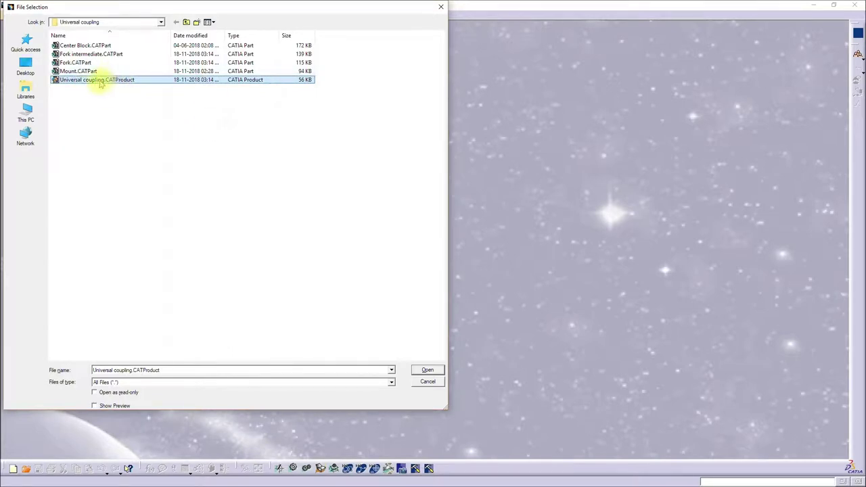
left_click(427, 370)
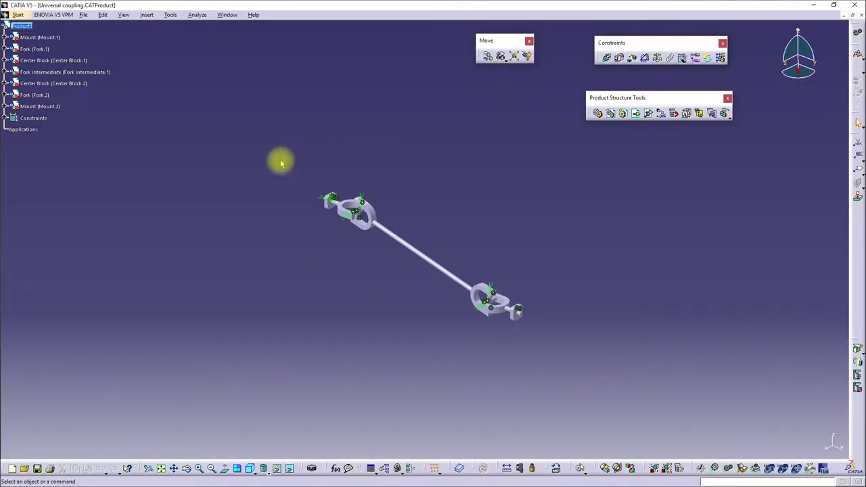
left_click(21, 15)
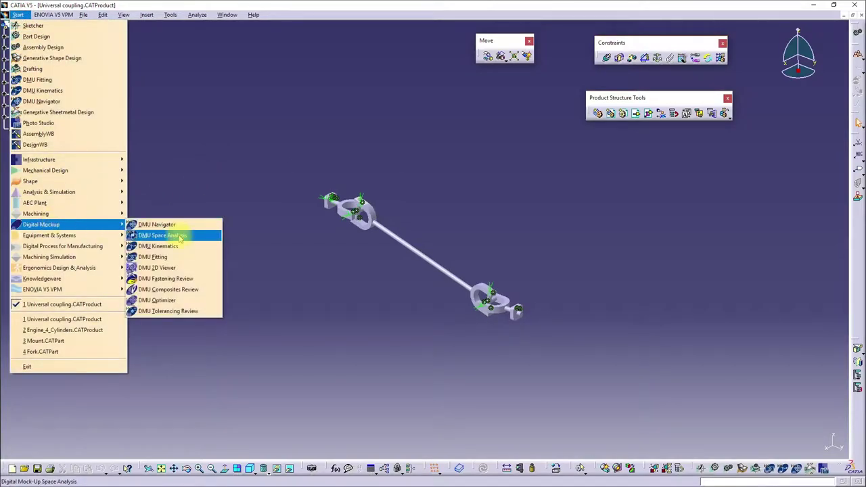
Switch to DMU Kinematics and move its toolbar and the DMU Generic Animation toolbar to the top.
left_click(175, 247)
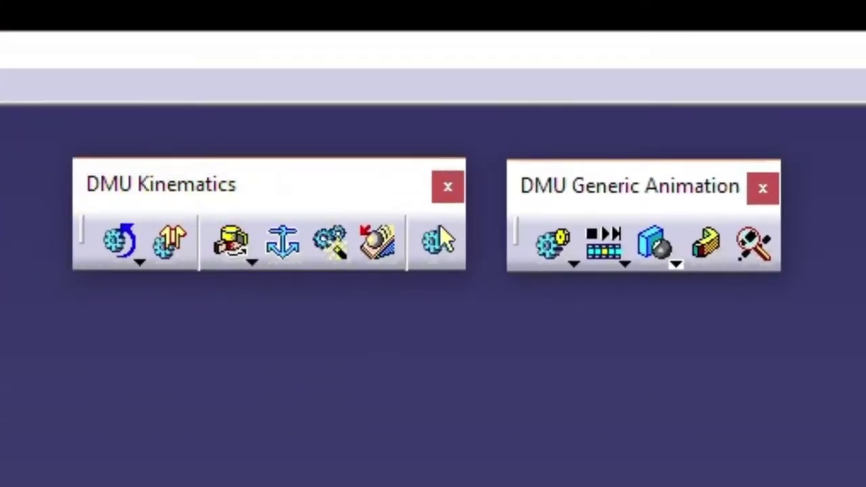
left_click_drag(379, 183, 0, 183)
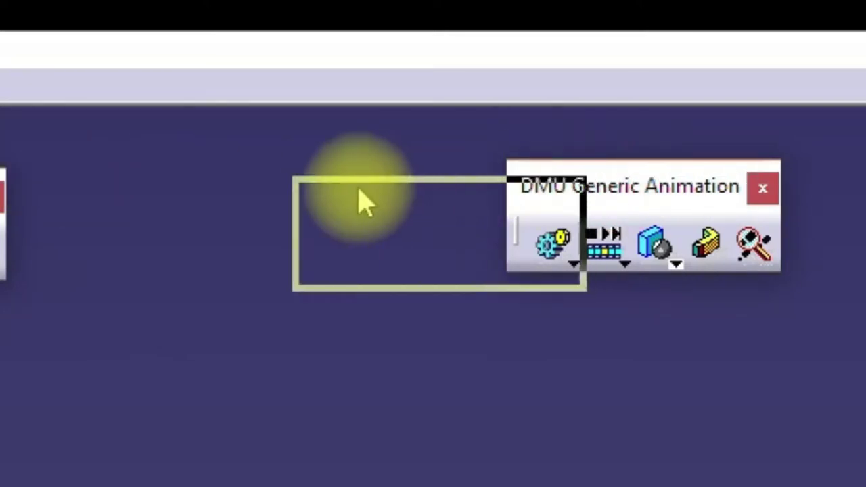
left_click_drag(626, 192, 250, 200)
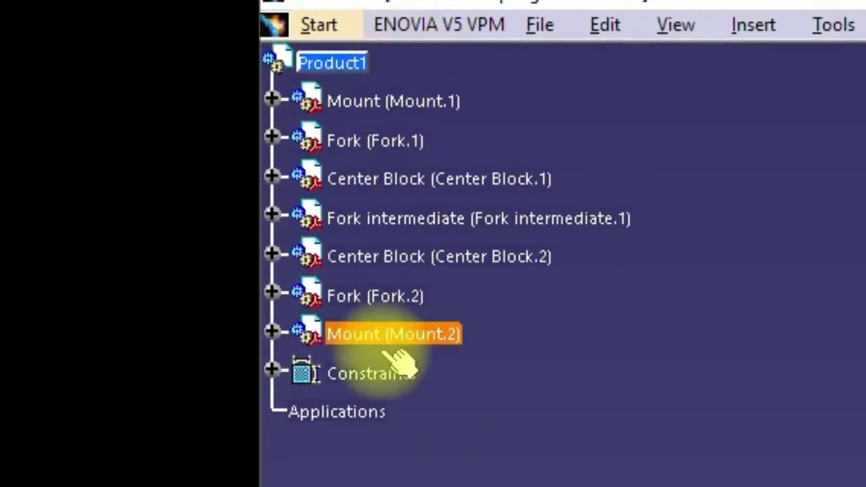
left_click(271, 369)
left_click(273, 318)
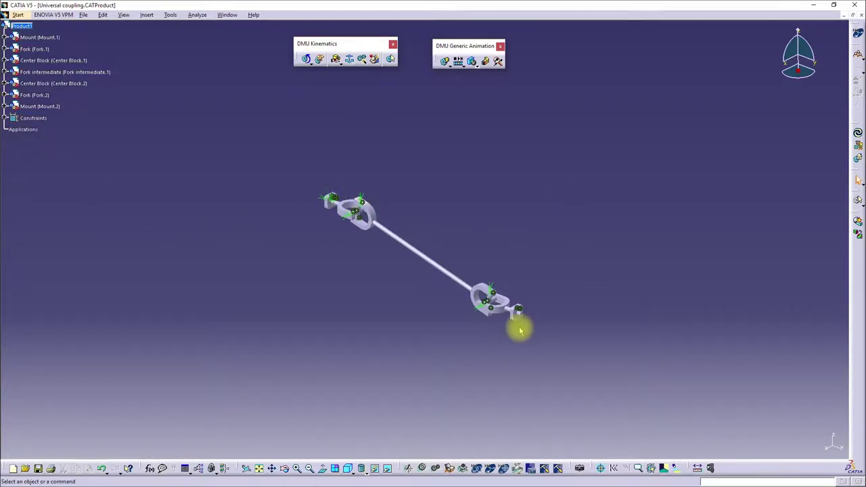
Expand the Constraints node and hide the constraint symbols on the zoomed-in coupling.
left_click(8, 118)
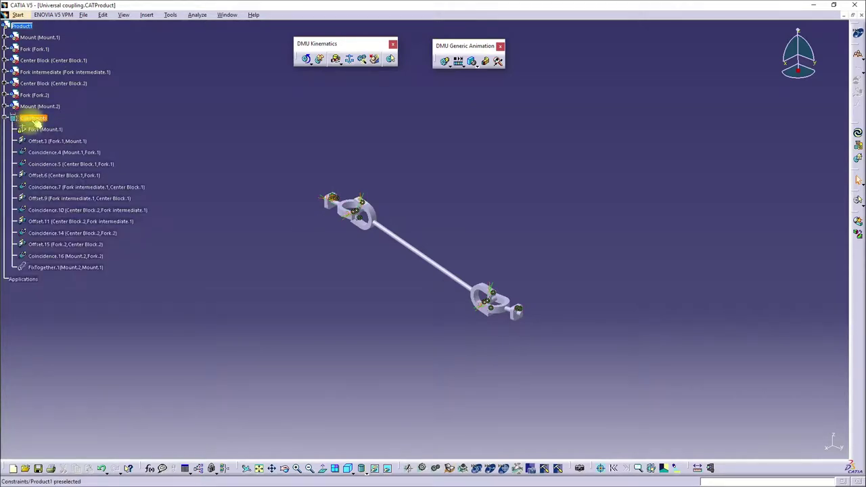
middle_click_drag(434, 321, 428, 250)
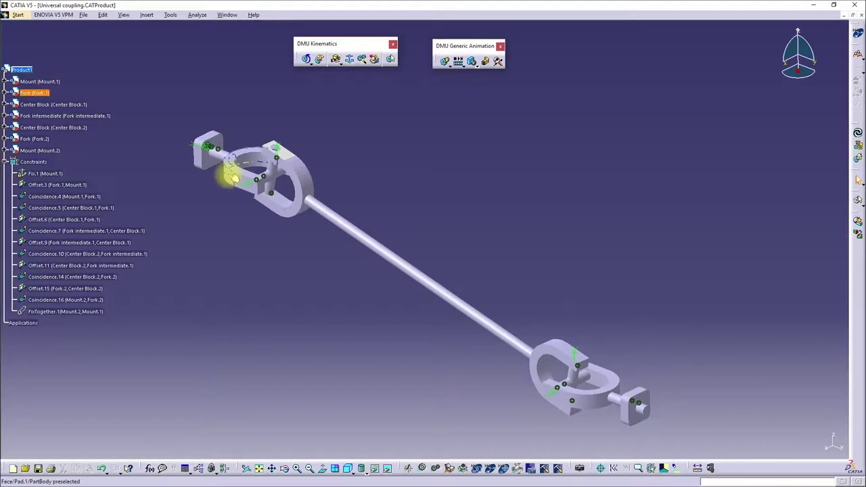
right_click(35, 164)
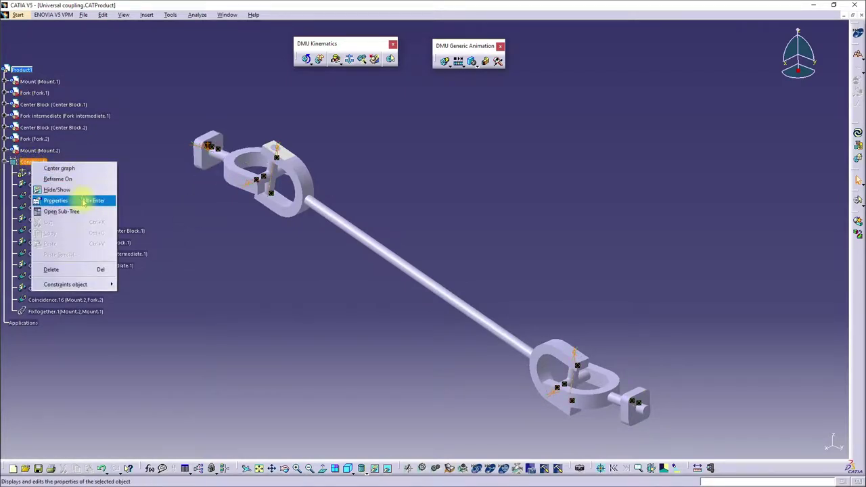
left_click(47, 187)
mouse_move(486, 277)
middle_mouse_down()
mouse_move(516, 257)
mouse_move(469, 240)
mouse_move(482, 241)
mouse_move(487, 264)
middle_mouse_up()
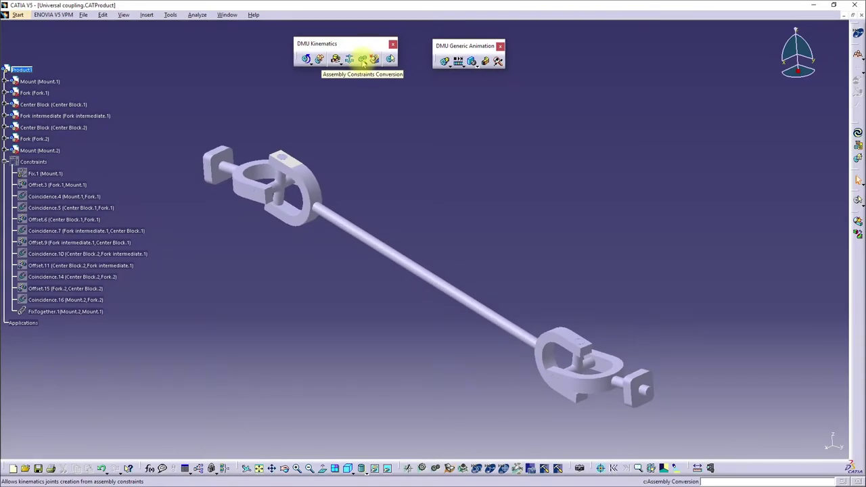
Convert assembly constraints into joints under a new mechanism named 'Universal Coupling'.
left_click(362, 60)
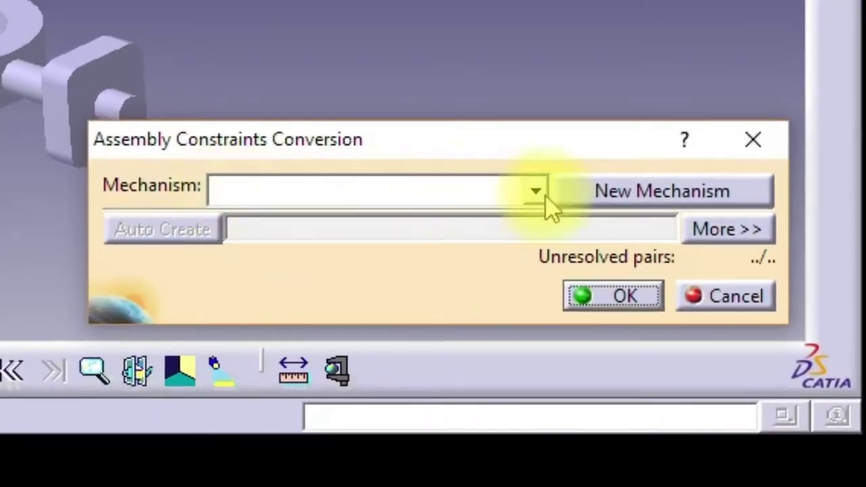
left_click(544, 200)
left_click(544, 200)
left_click(624, 190)
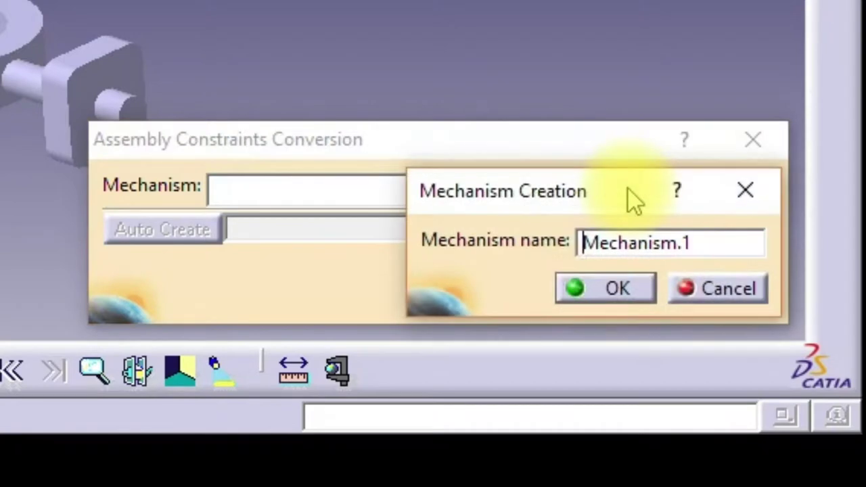
left_click_drag(711, 245, 487, 247)
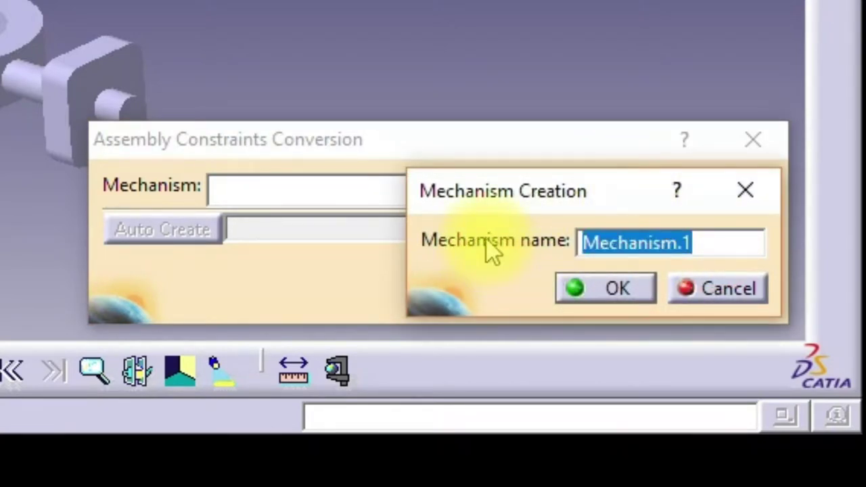
type("Universal Coupling")
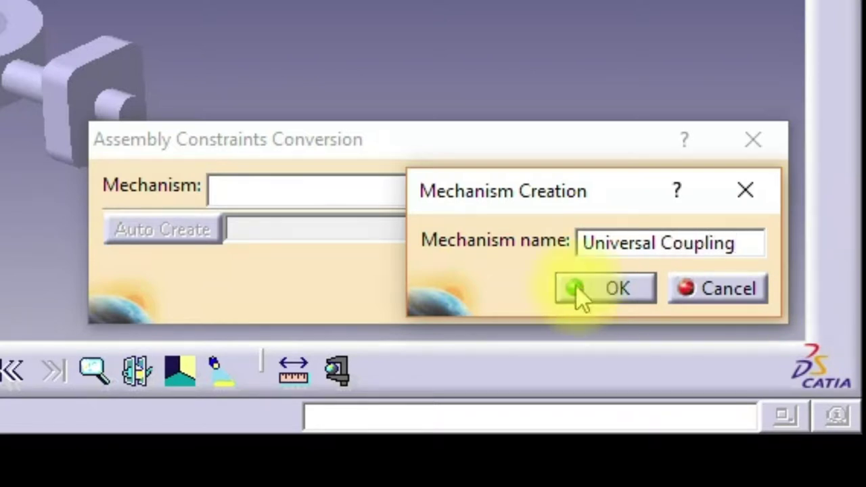
left_click(608, 291)
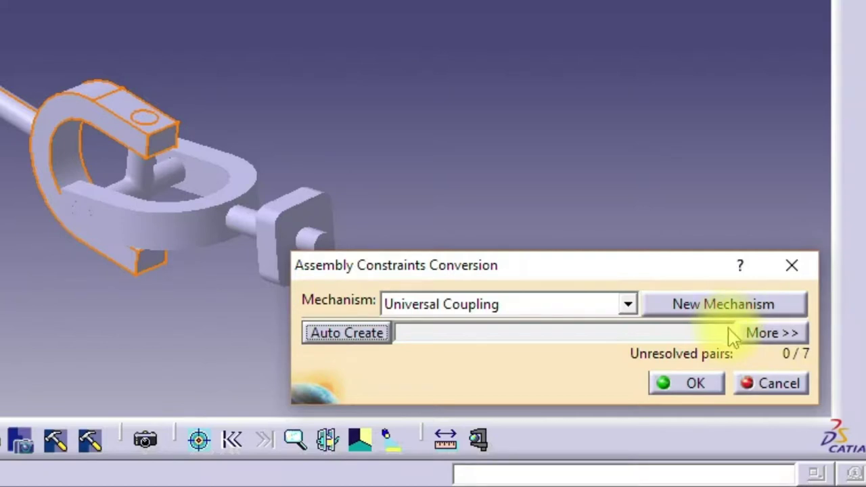
Review all seven converted constraint pairs in the detailed view and accept the conversion.
left_click(788, 332)
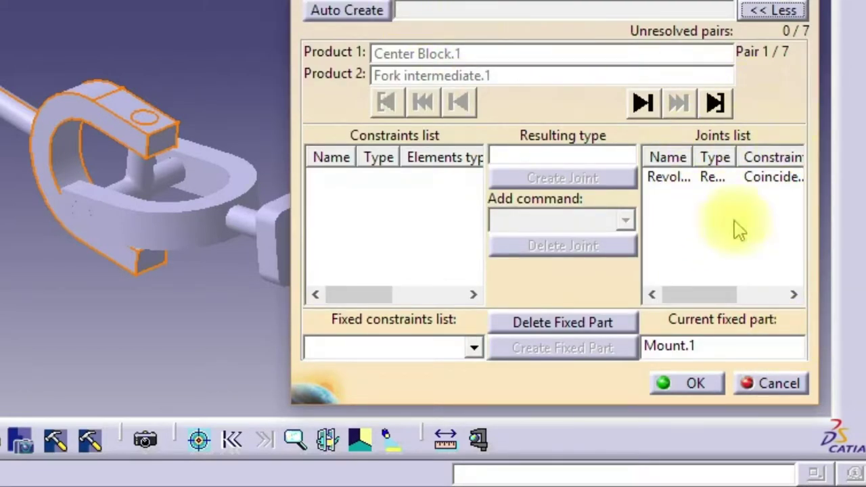
mouse_move(697, 294)
left_mouse_down()
mouse_move(735, 292)
mouse_move(768, 306)
mouse_move(657, 292)
left_mouse_up()
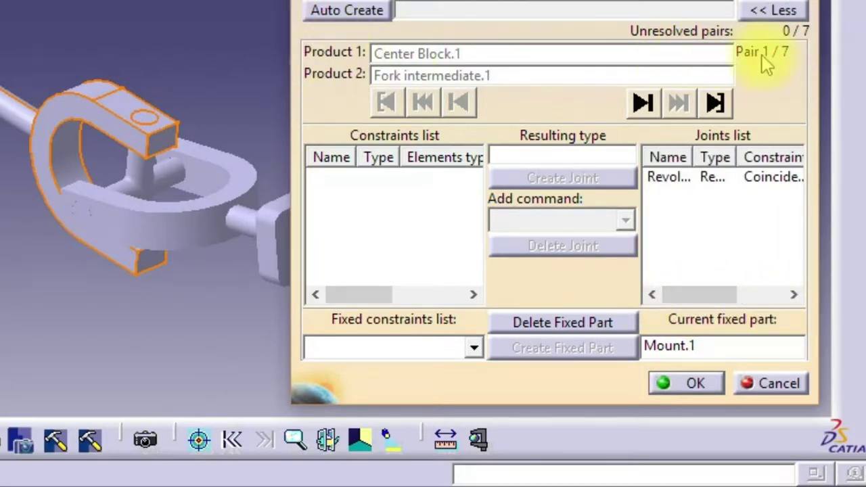
left_click(642, 102)
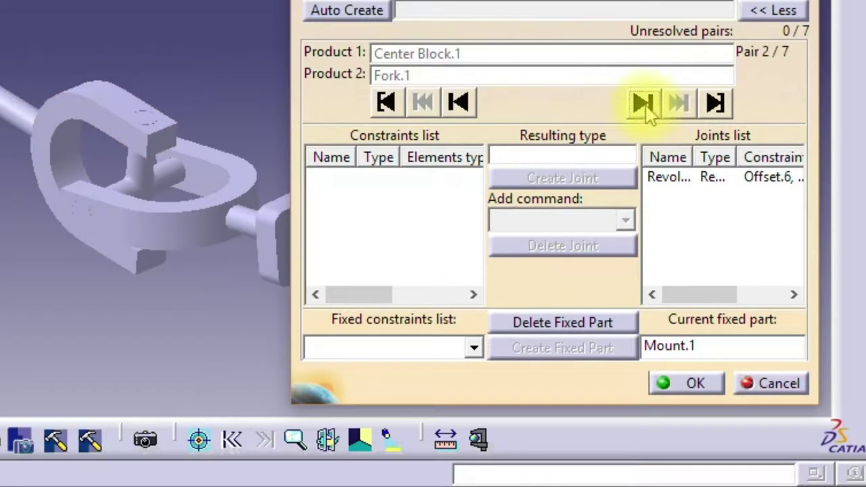
left_click(643, 103)
left_click(643, 103)
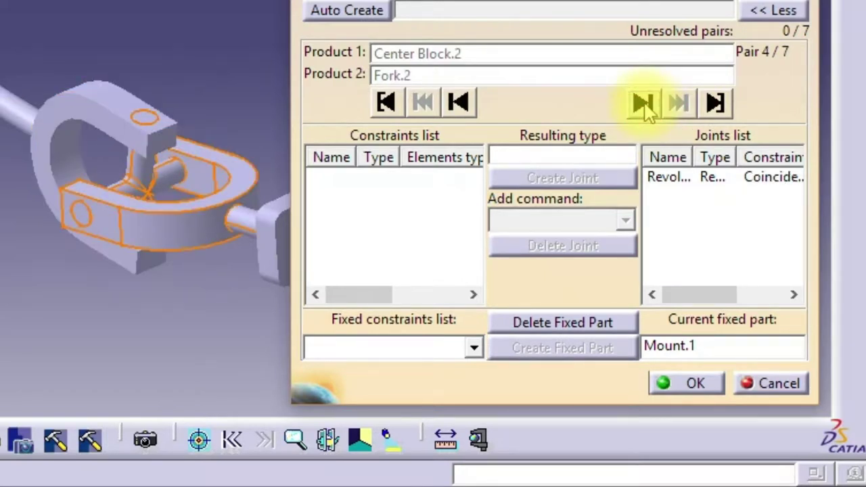
left_click(642, 103)
left_click(643, 103)
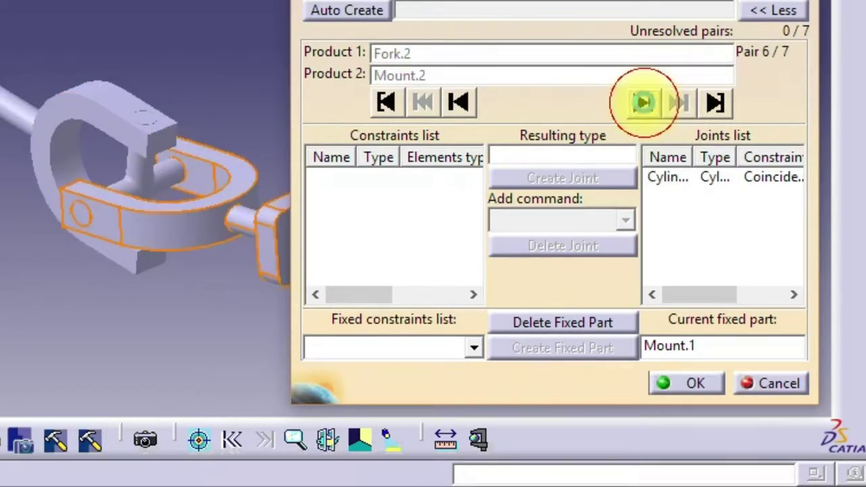
left_click(642, 103)
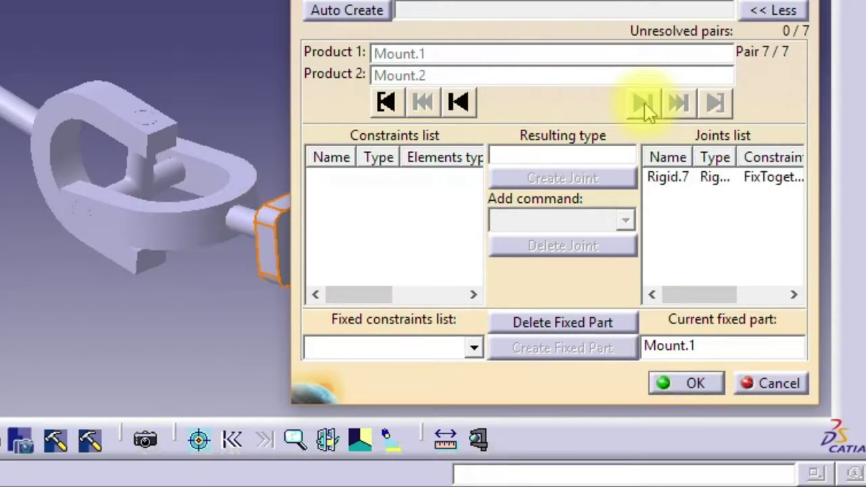
left_click(696, 384)
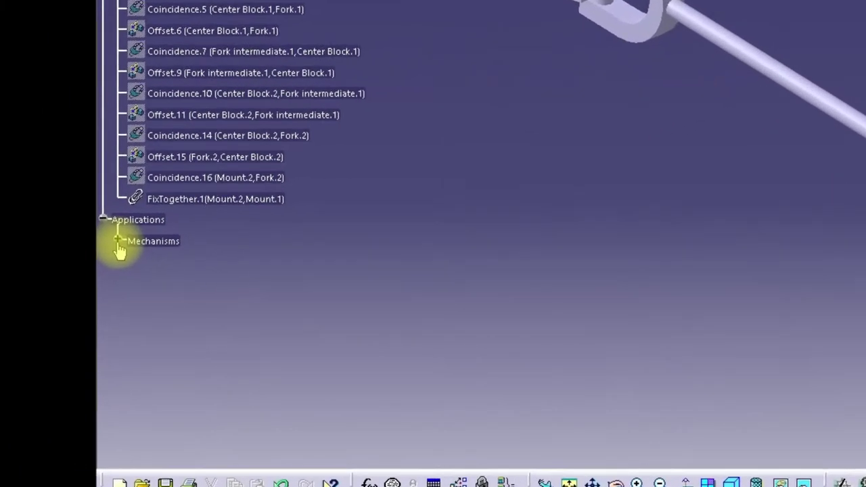
Expand Universal Coupling's joints in the tree: Revolute.1–5, Cylindrical.6 and Rigid.7.
left_click(13, 335)
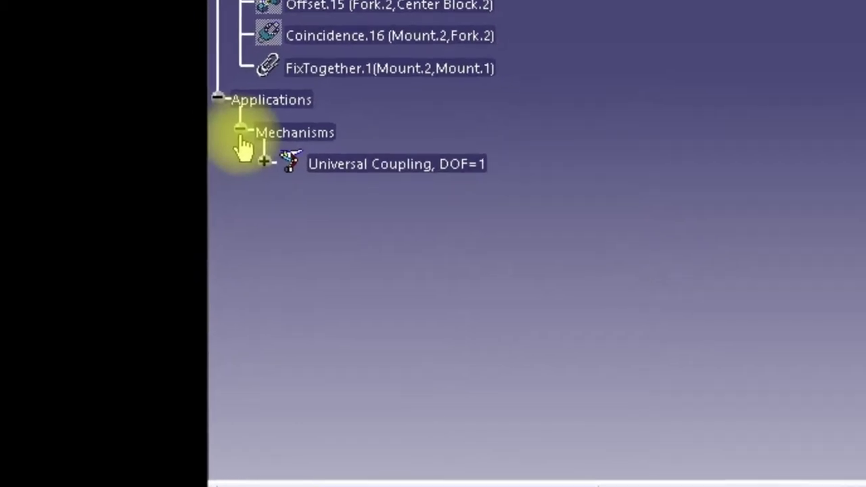
left_click(382, 159)
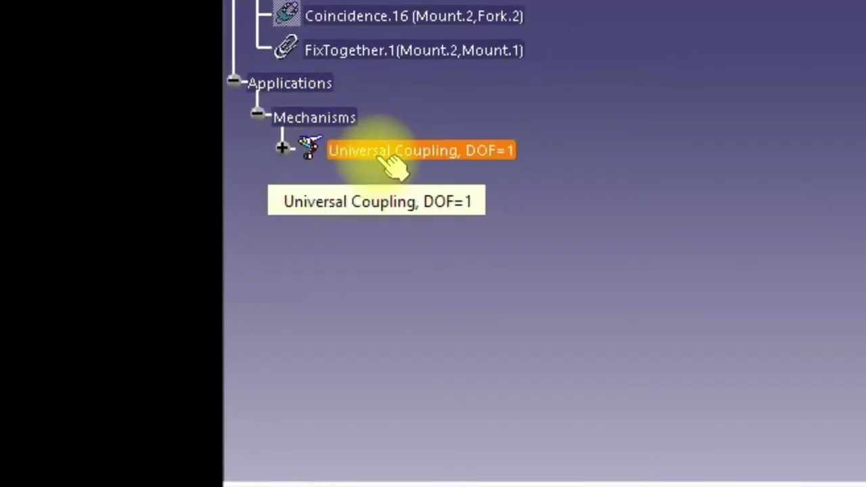
left_click(281, 148)
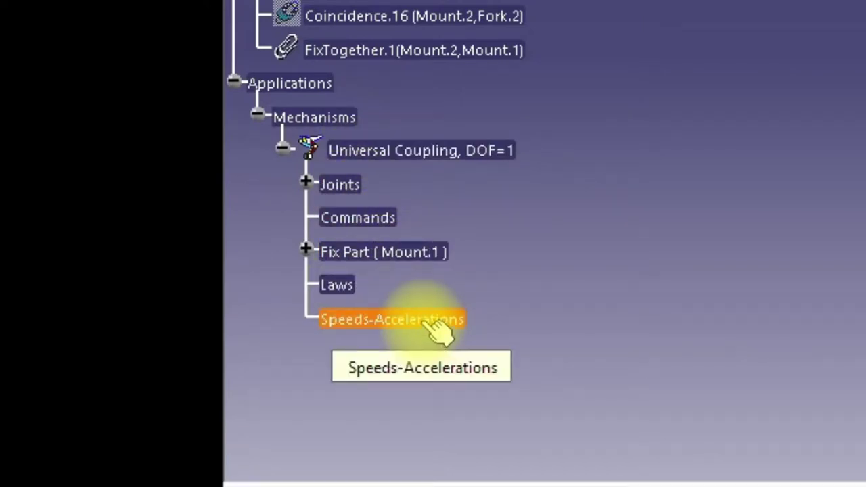
left_click(306, 181)
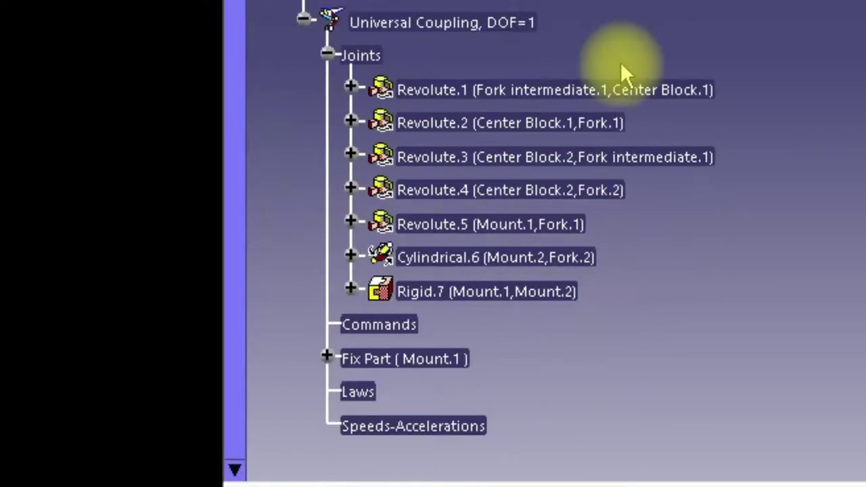
scroll(676, 68, "down", 3)
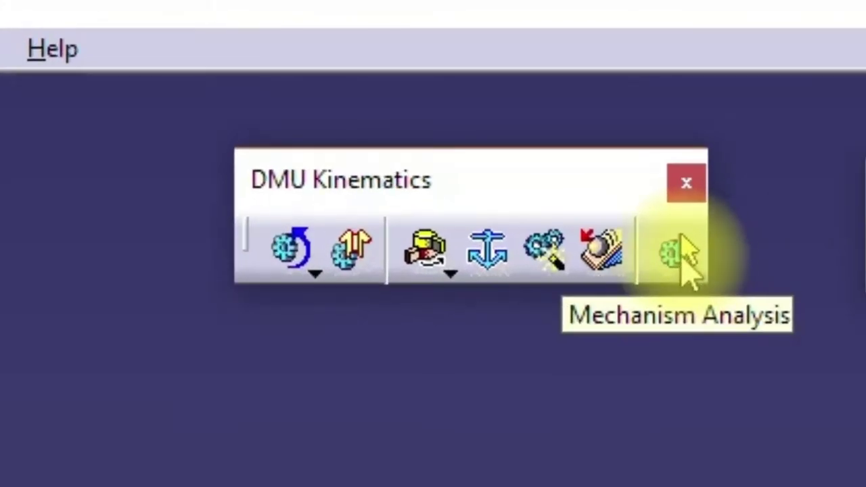
left_click(683, 249)
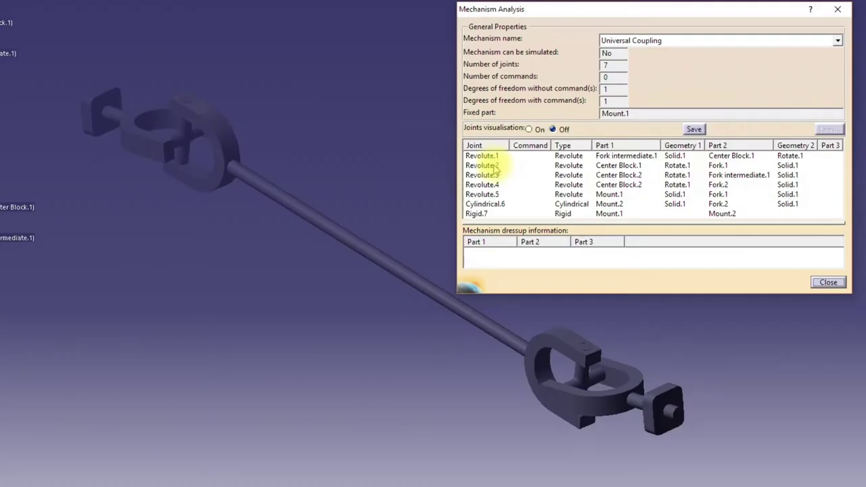
left_click(488, 156)
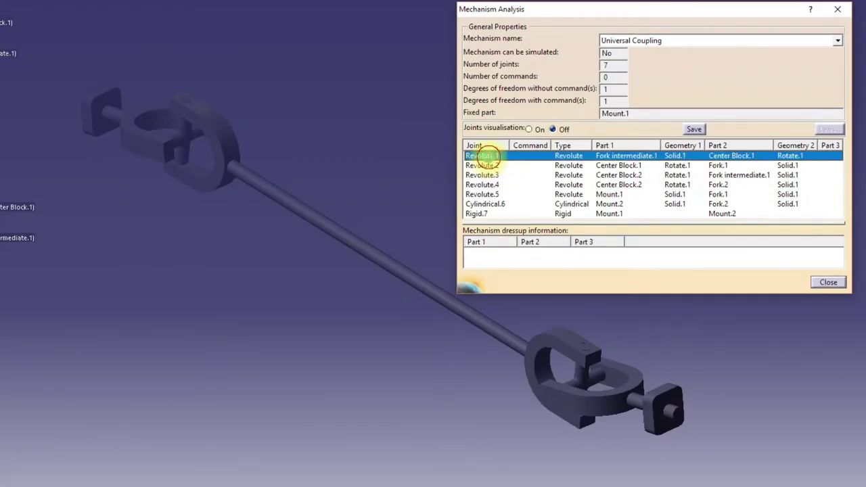
left_click(486, 165)
left_click(484, 176)
left_click(485, 185)
left_click(484, 194)
left_click(485, 203)
left_click(477, 213)
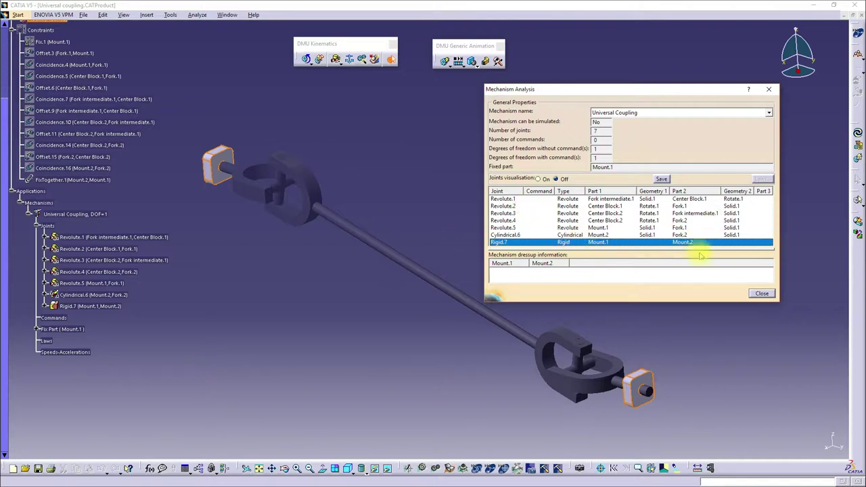
left_click(760, 293)
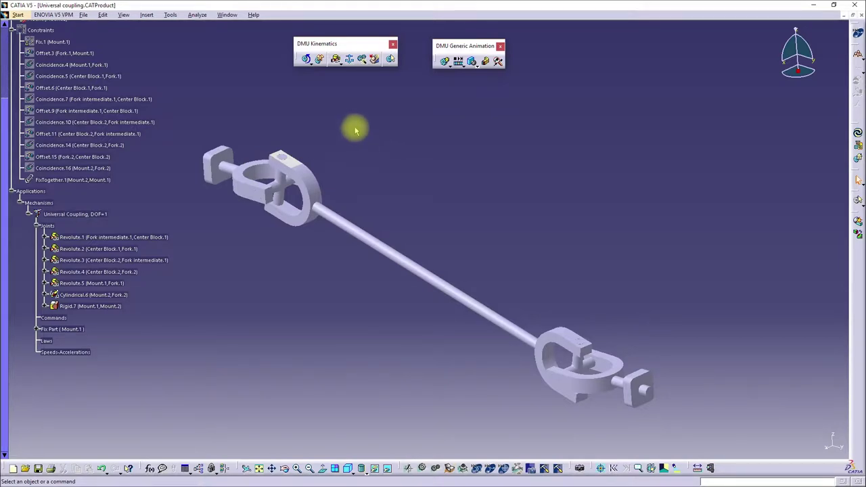
left_click(391, 59)
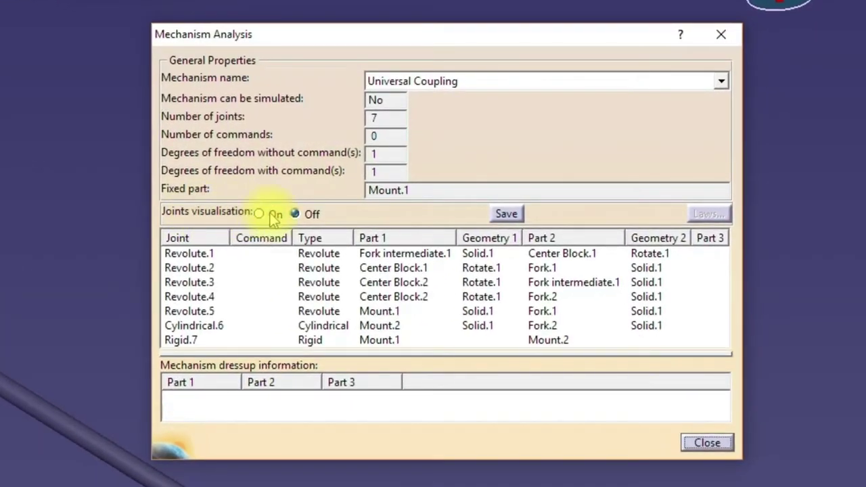
Turn joint visualisation on and open Revolute.5's Joint Edition at the mount end.
left_click(265, 216)
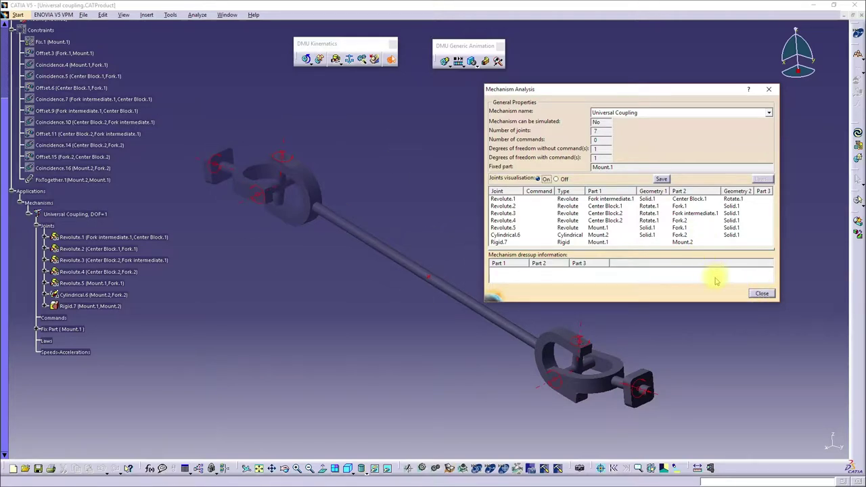
left_click(760, 296)
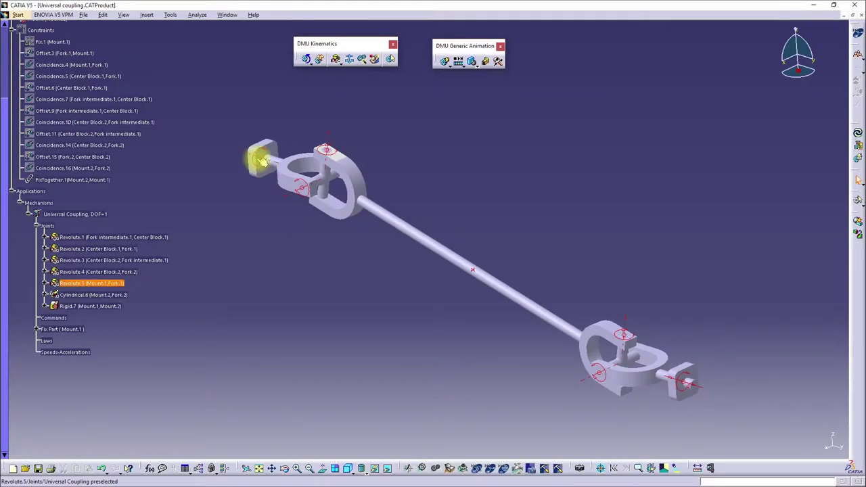
middle_click_drag(248, 151, 570, 334)
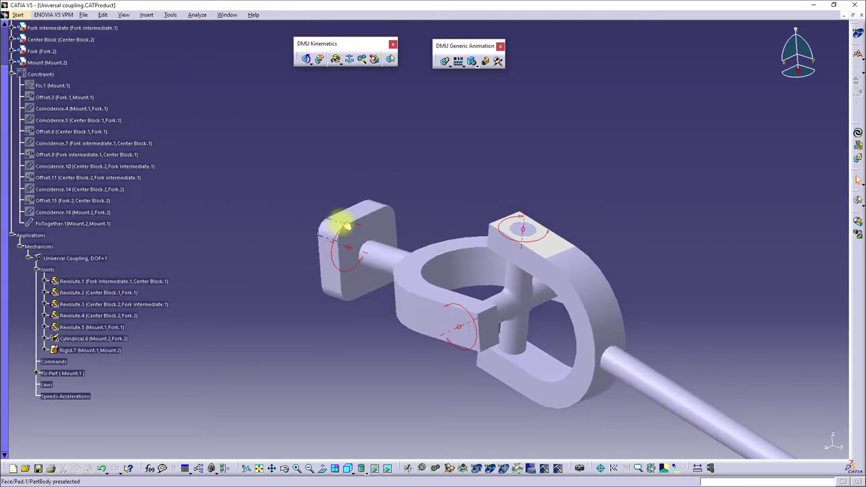
double_click(362, 269)
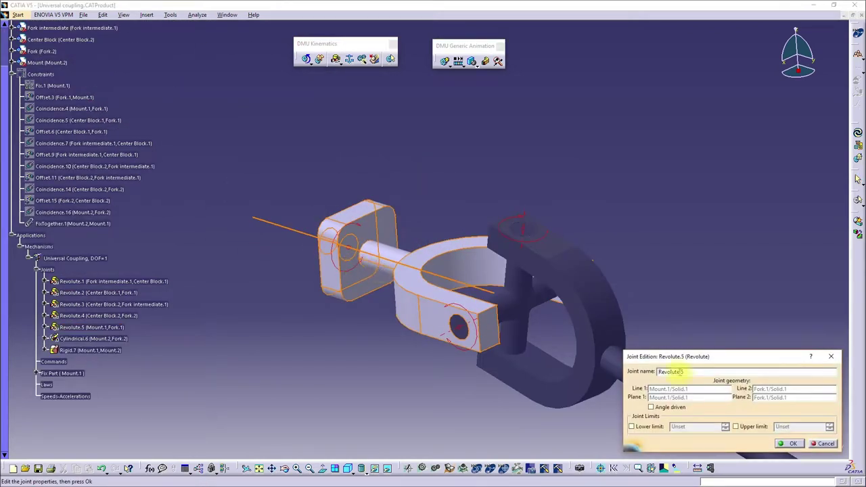
Make Revolute.5 angle driven from 0 to 360deg, bringing the mechanism to DOF=0.
left_click_drag(669, 363, 629, 142)
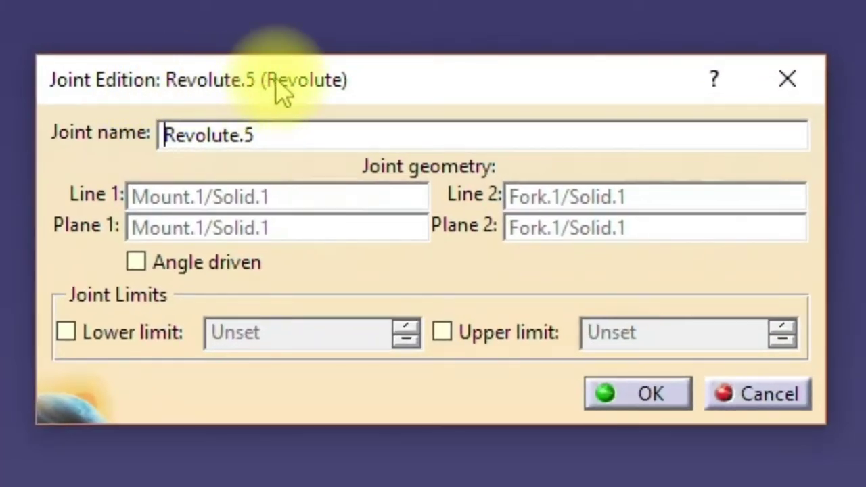
left_click(136, 263)
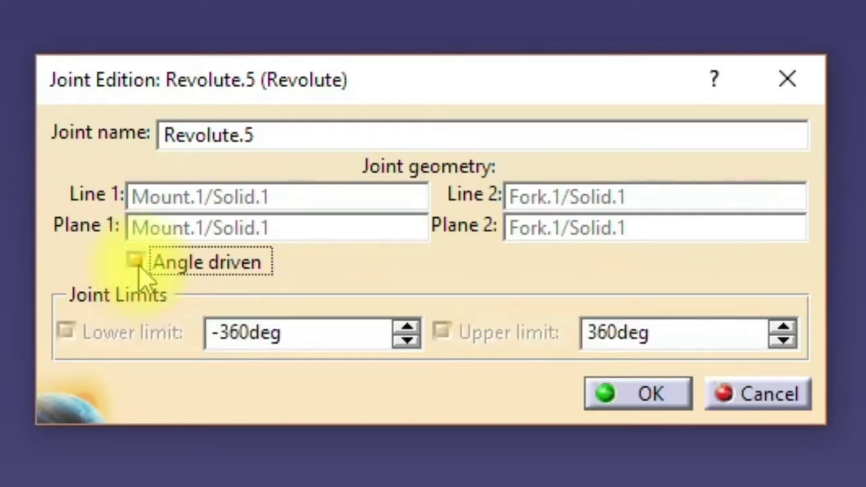
left_click(319, 334)
type("0")
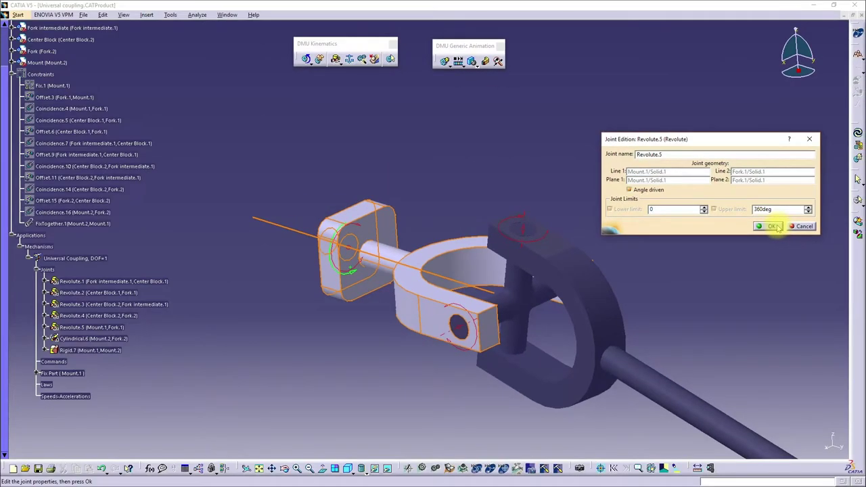
left_click(776, 225)
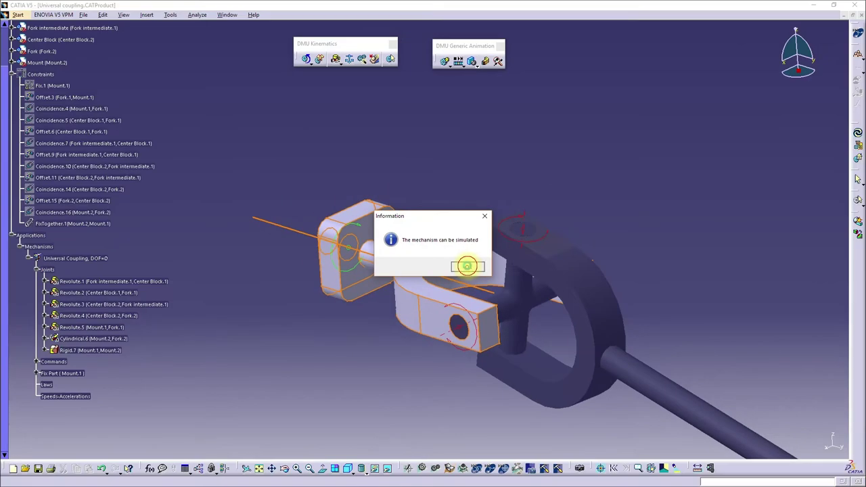
left_click(466, 238)
left_click(36, 270)
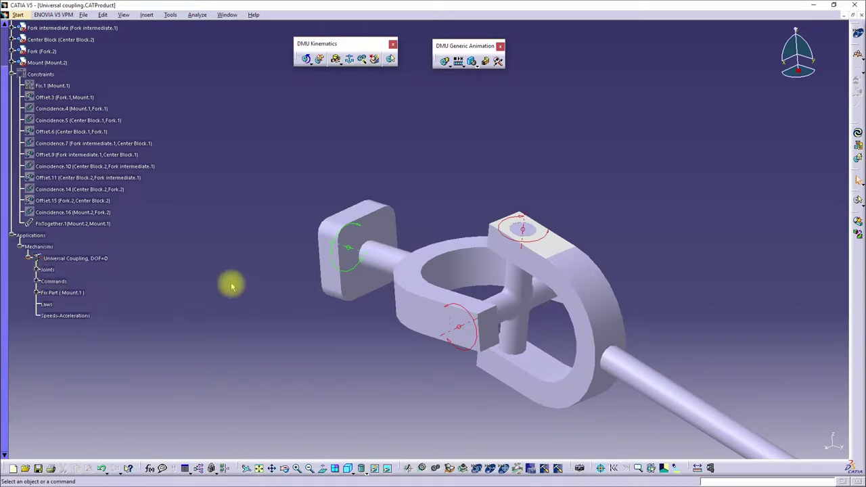
middle_click_drag(291, 196, 286, 251)
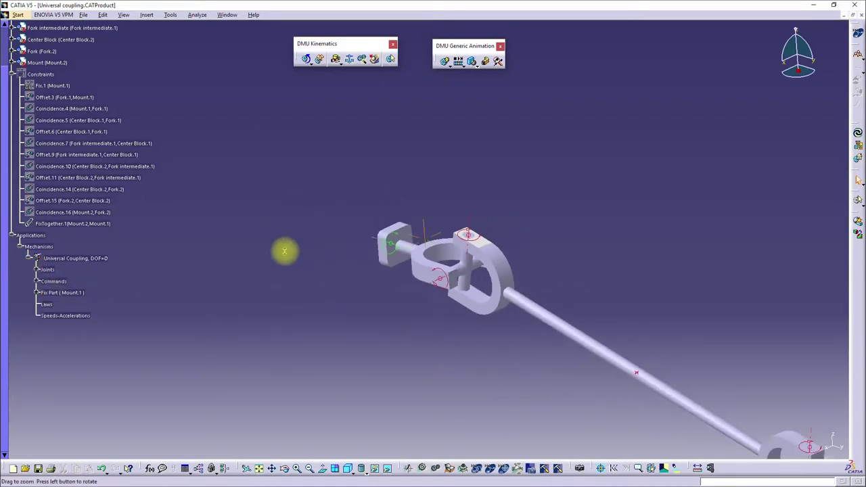
left_click(390, 59)
left_click_drag(671, 95, 361, 108)
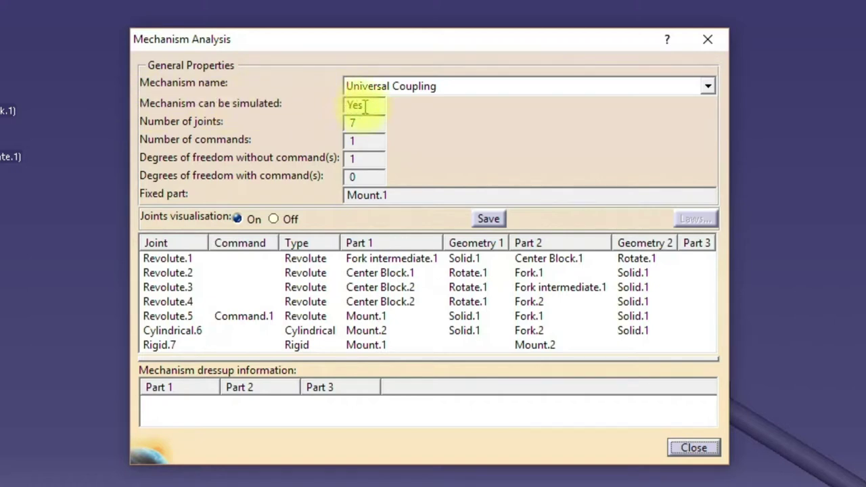
left_click_drag(364, 104, 328, 114)
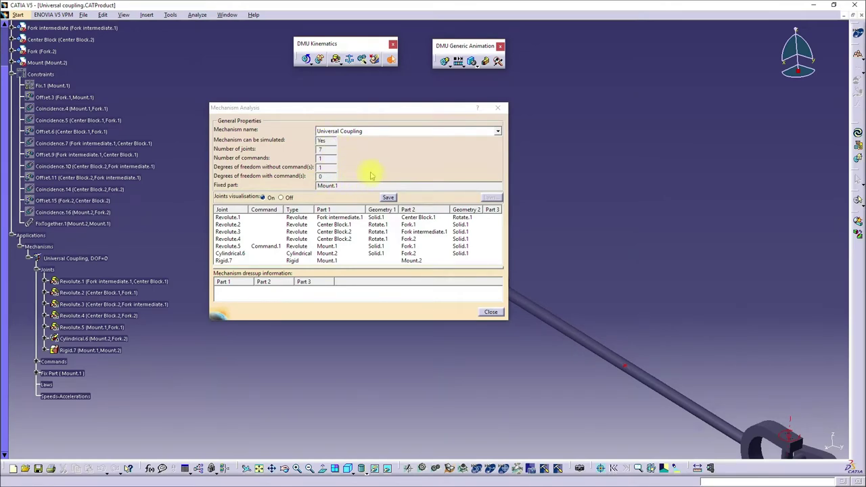
left_click_drag(290, 108, 619, 37)
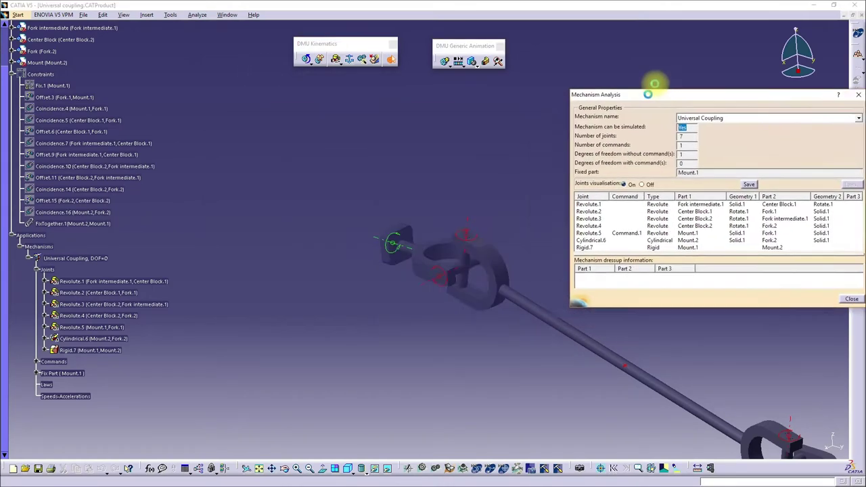
middle_click_drag(266, 136, 236, 147)
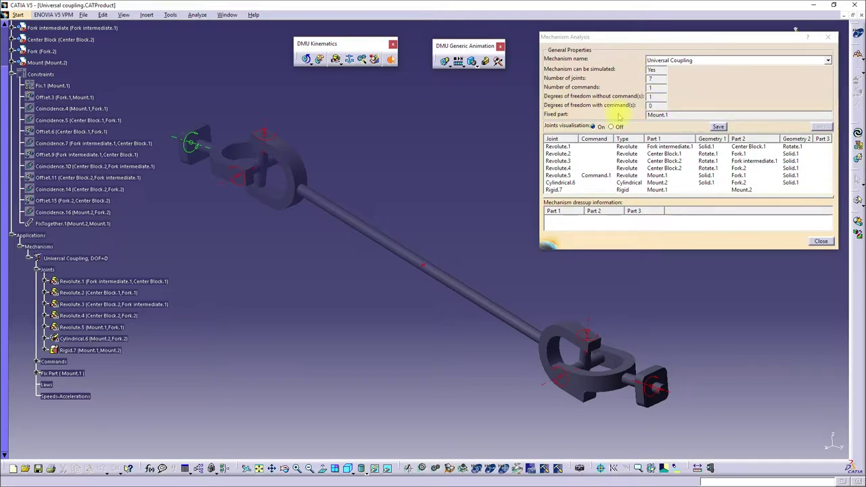
left_click(651, 97)
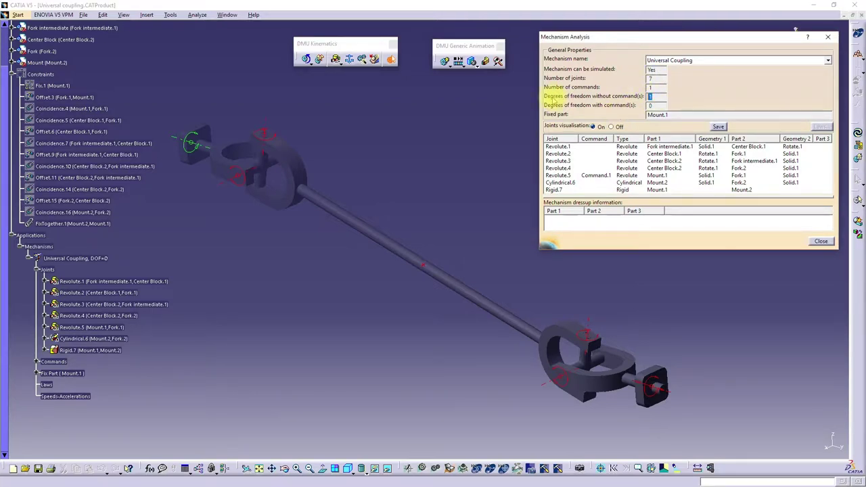
left_click(657, 106)
left_click(819, 242)
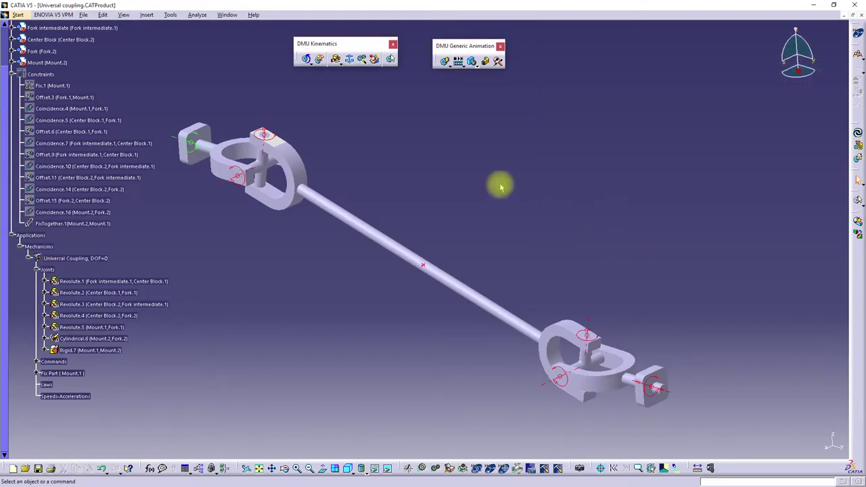
Create a simulation of the Universal Coupling mechanism and arrange its command and recording windows.
middle_click_drag(328, 134, 401, 128)
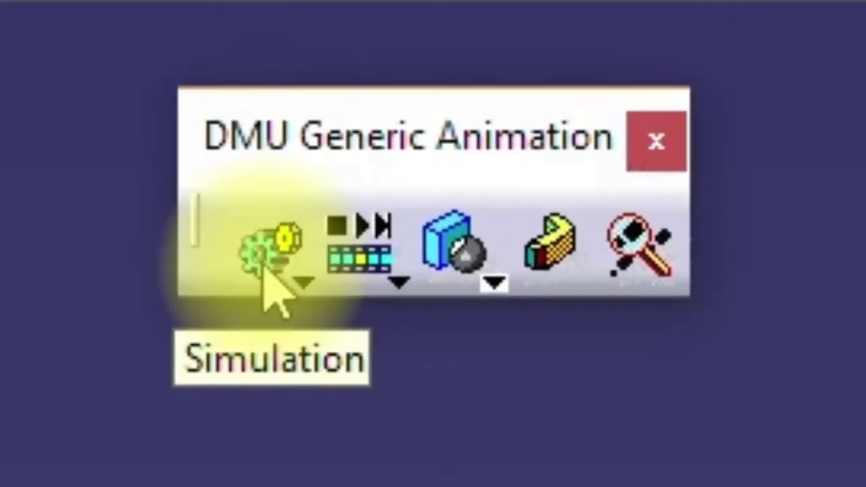
left_click(265, 271)
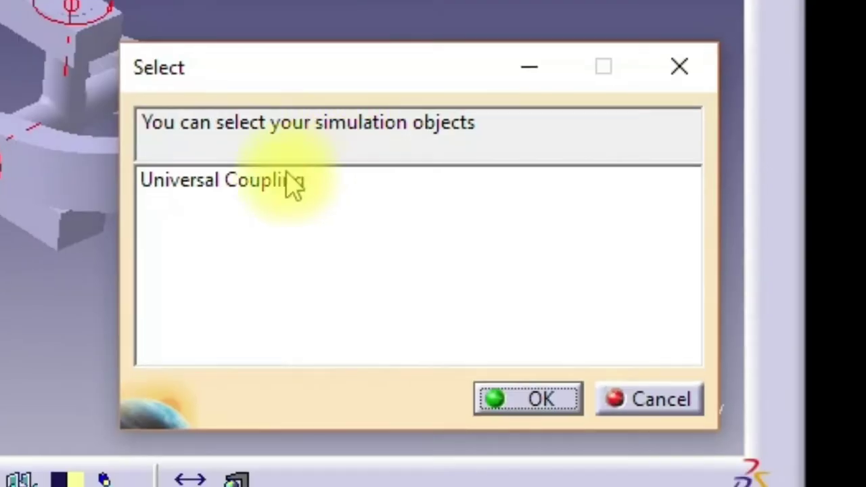
left_click(294, 182)
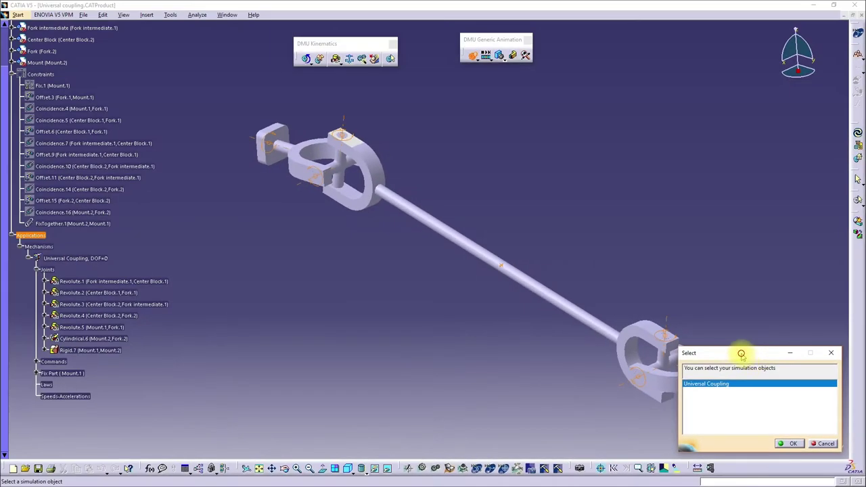
left_click_drag(741, 353, 699, 144)
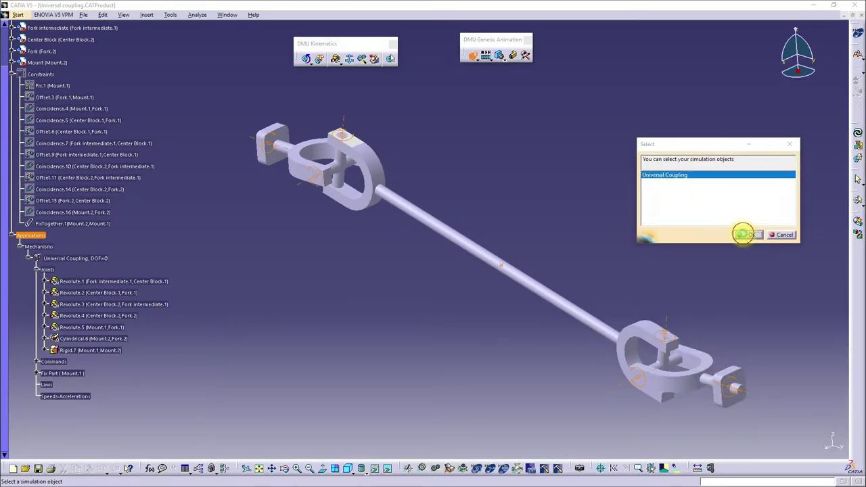
left_click(749, 235)
left_click_drag(629, 100, 330, 379)
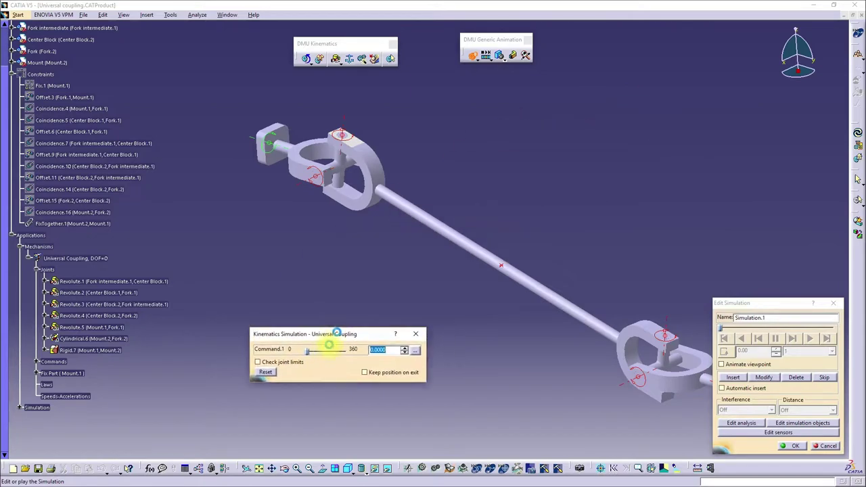
left_click_drag(796, 306, 788, 114)
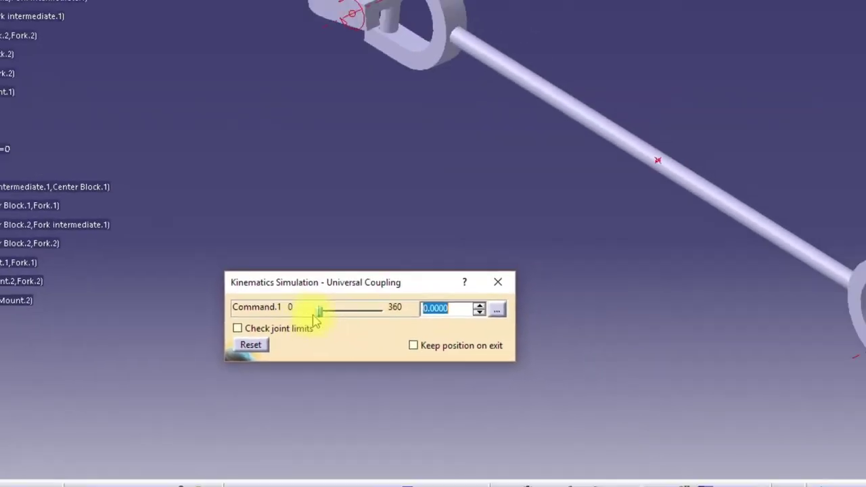
Sweep the Command.1 slider to 360° and back to 0°, then record the starting position.
mouse_move(295, 355)
left_mouse_down()
mouse_move(335, 357)
mouse_move(289, 354)
mouse_move(341, 365)
mouse_move(309, 355)
mouse_move(292, 363)
mouse_move(309, 356)
mouse_move(339, 366)
mouse_move(308, 357)
mouse_move(282, 366)
mouse_move(339, 367)
left_mouse_up()
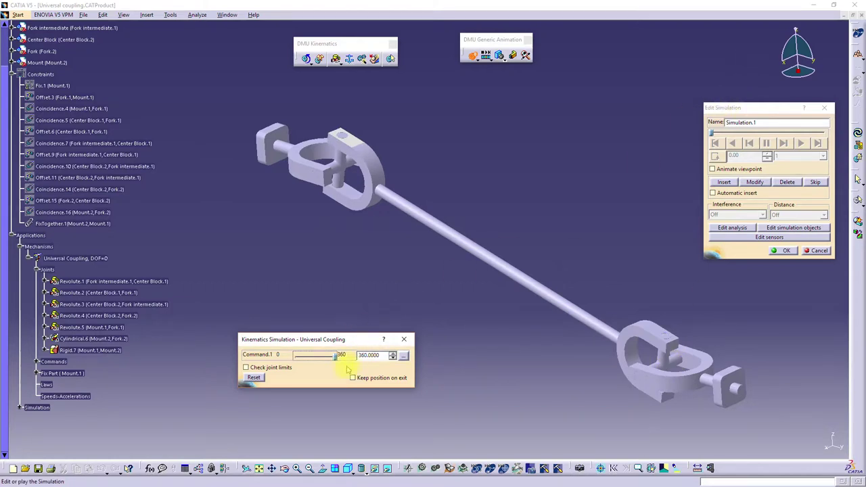
mouse_move(334, 357)
left_mouse_down()
mouse_move(290, 354)
mouse_move(343, 364)
left_mouse_up()
mouse_move(750, 107)
left_mouse_down()
mouse_move(754, 203)
mouse_move(756, 176)
left_mouse_up()
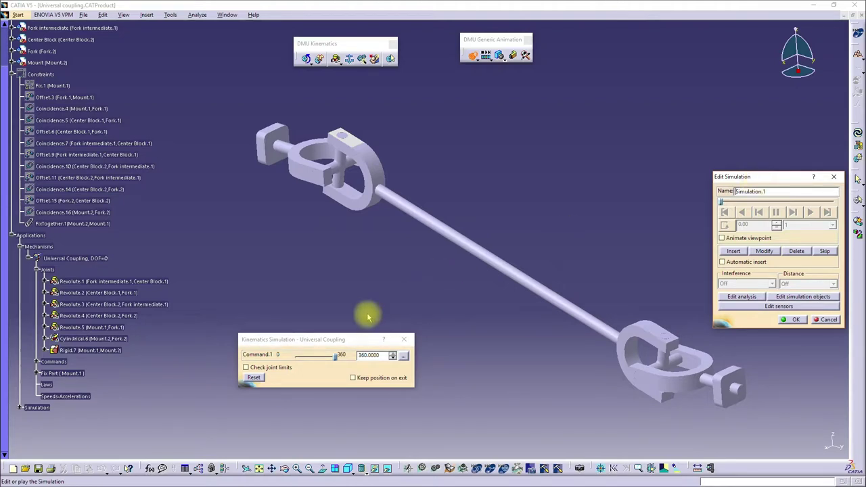
left_click(361, 355)
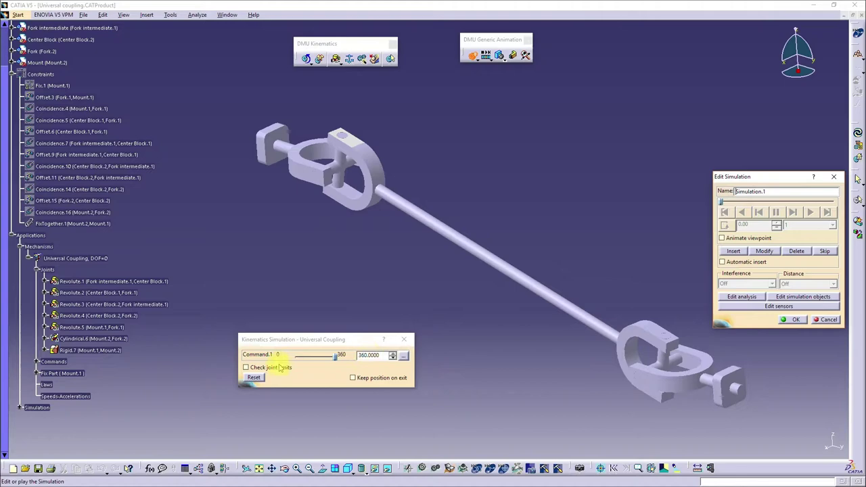
left_click_drag(338, 357, 277, 356)
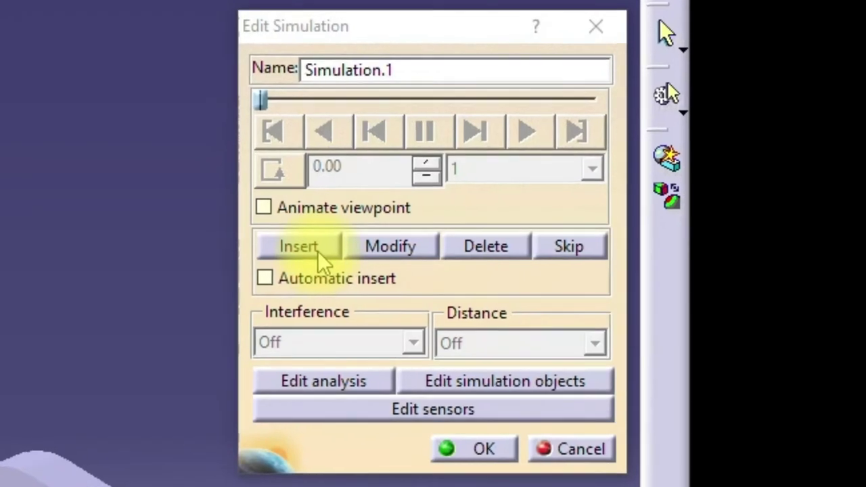
left_click(321, 254)
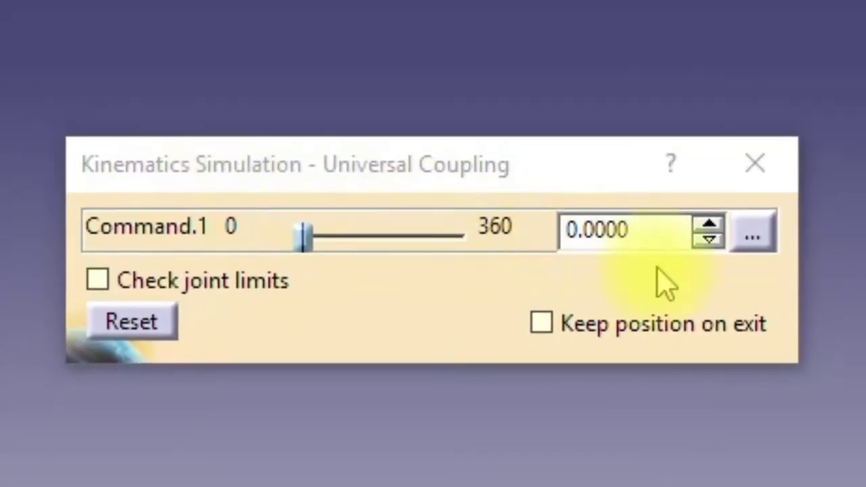
Record simulation positions with Command.1 at 90° and 180°.
double_click(424, 277)
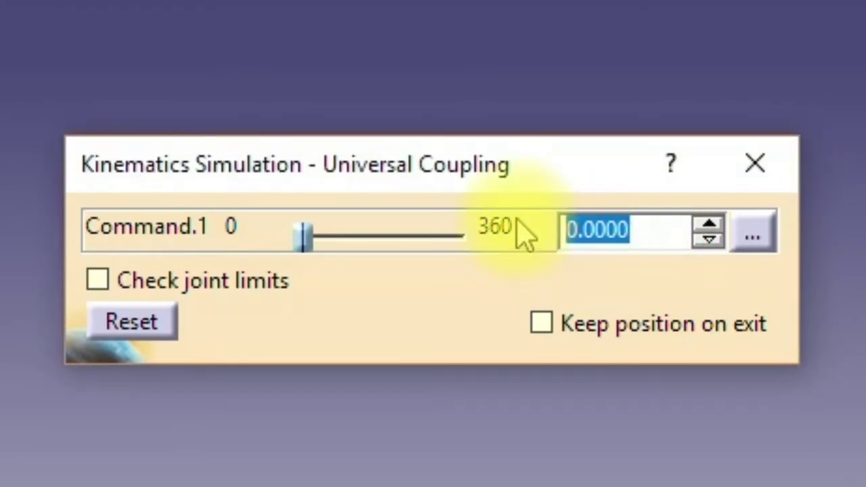
type("90")
key("Return")
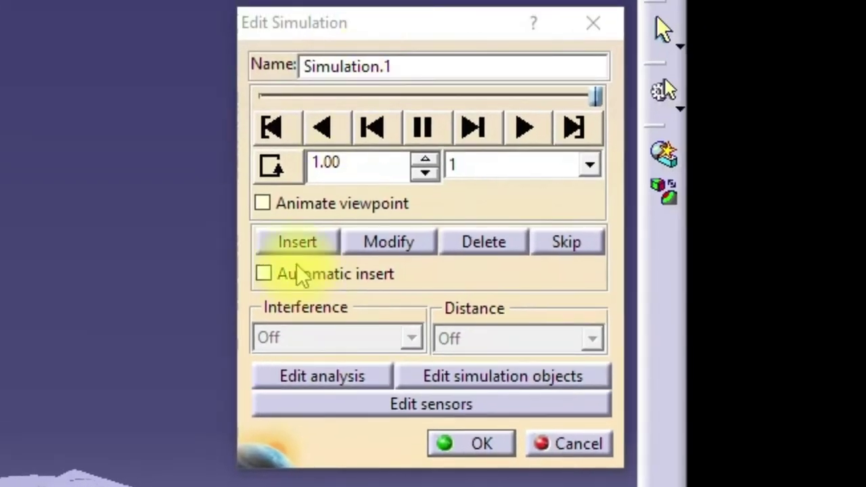
left_click(299, 246)
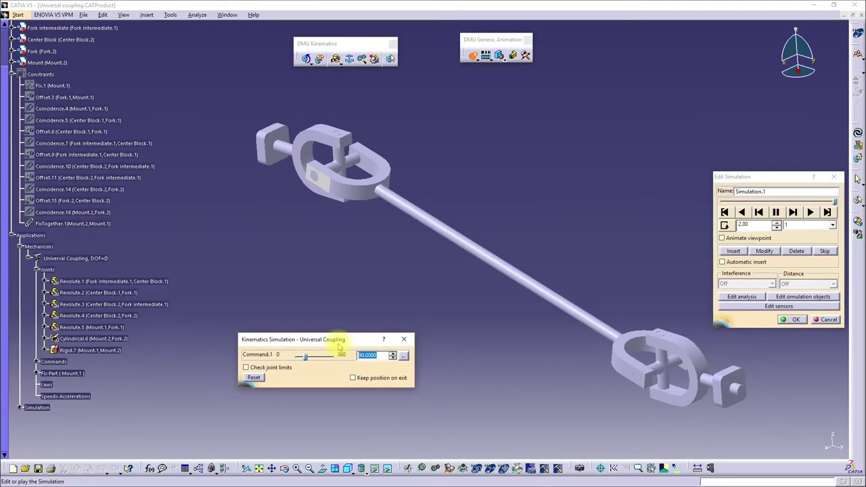
type("180")
key("Return")
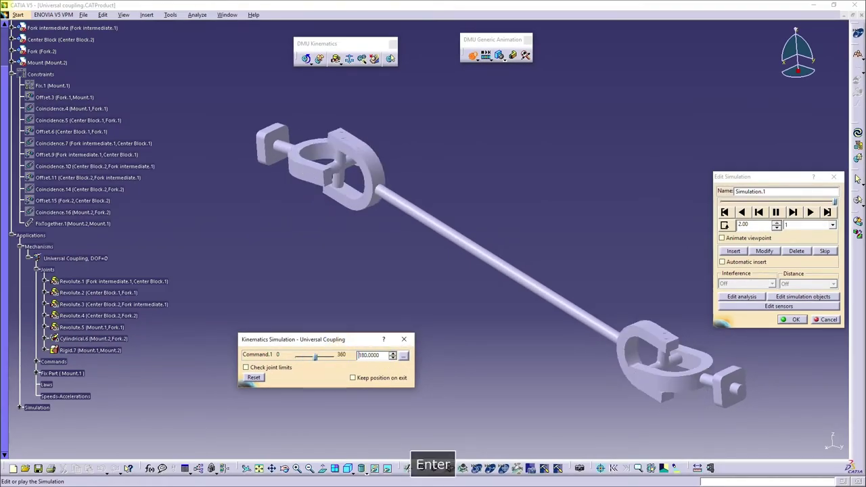
left_click(743, 251)
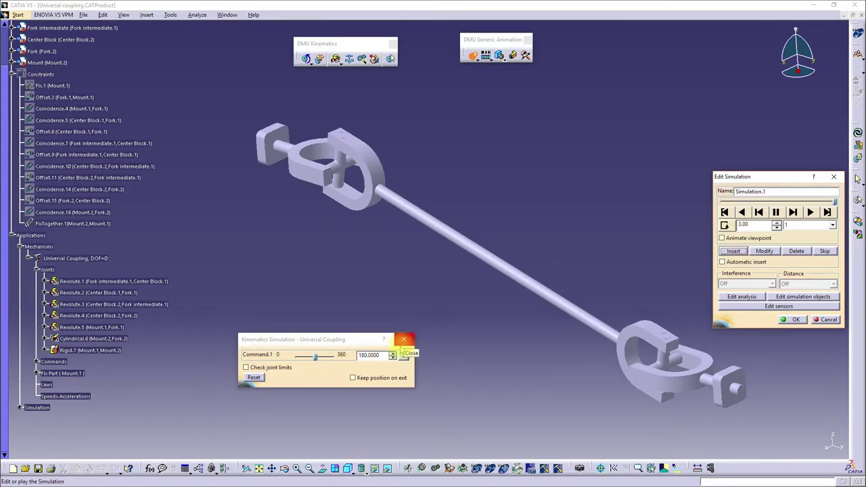
Record positions at 270° and 360°, then return the command to 0° and rewind the simulation.
double_click(371, 355)
type("270")
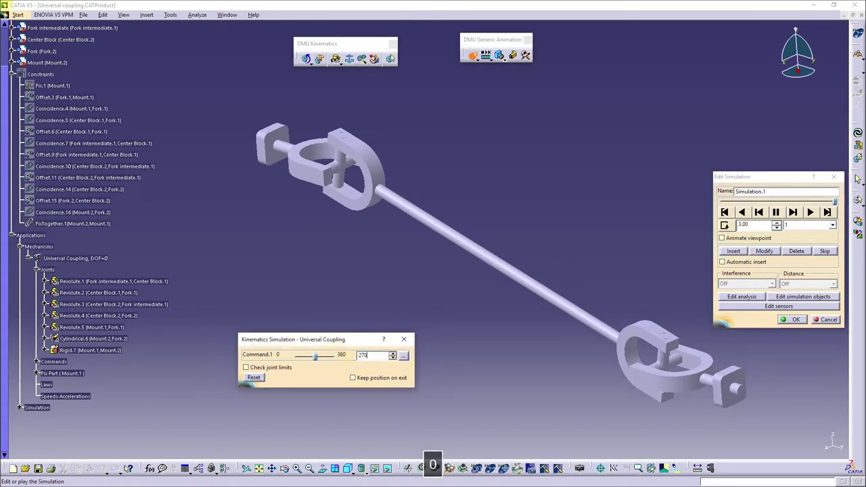
key("Return")
left_click(730, 252)
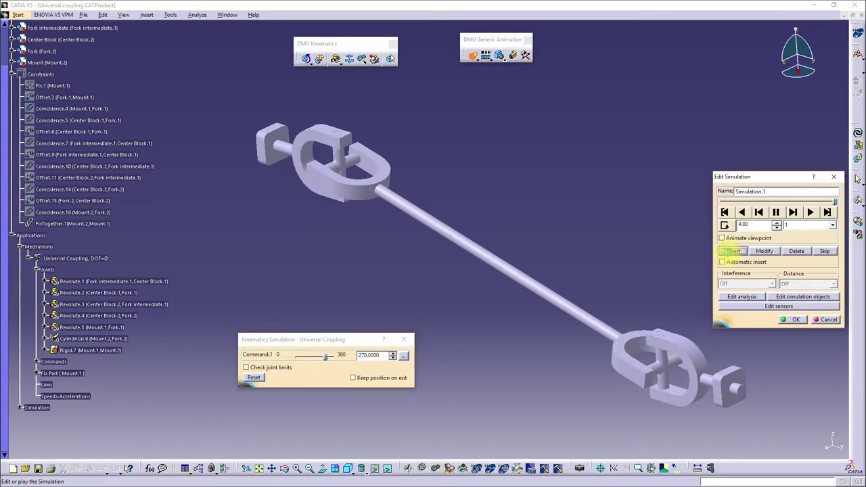
double_click(371, 355)
type("360")
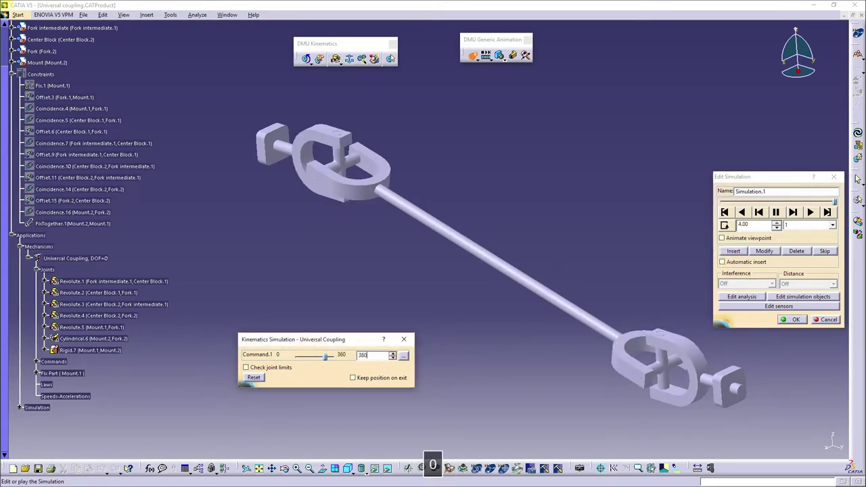
key("Return")
left_click(735, 251)
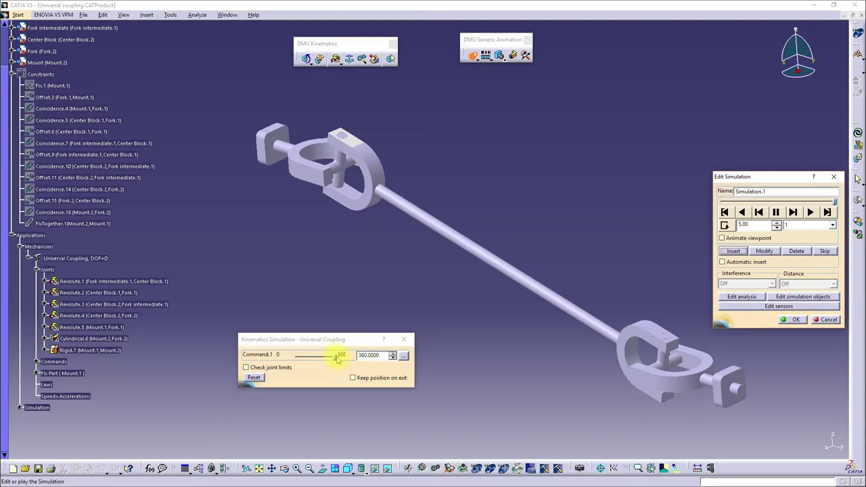
left_click_drag(336, 359, 283, 357)
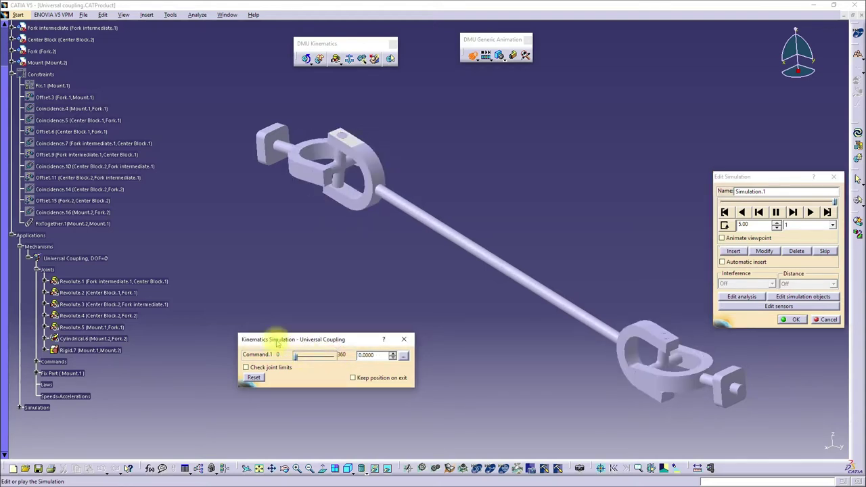
left_click_drag(832, 202, 791, 210)
left_click(724, 212)
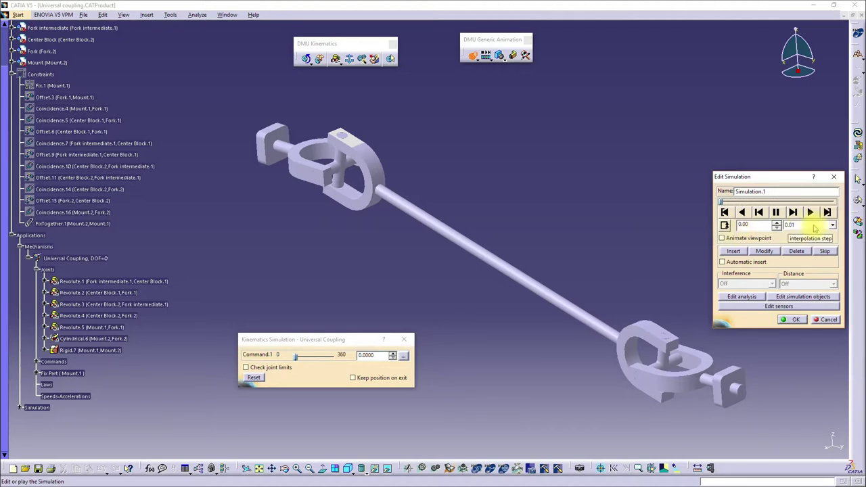
Play Simulation.1 through its full 0–360° rotation, then accept it and close the simulation dialogs.
left_click(810, 212)
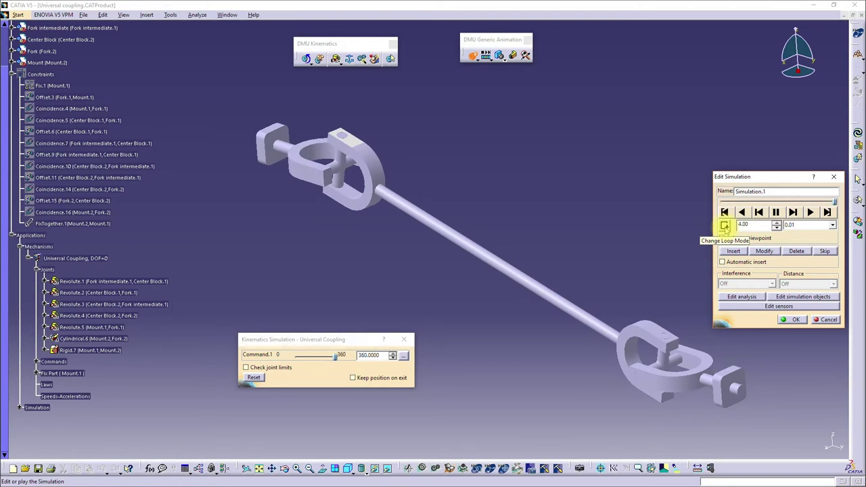
left_click(793, 320)
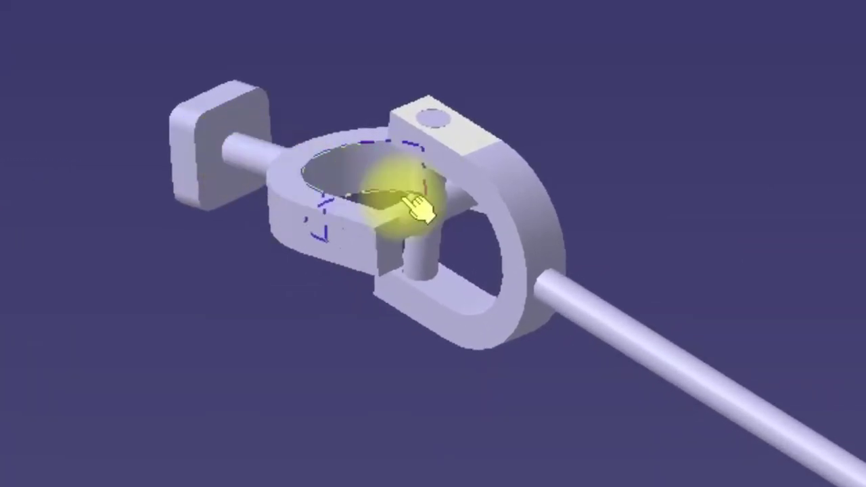
left_click(429, 190)
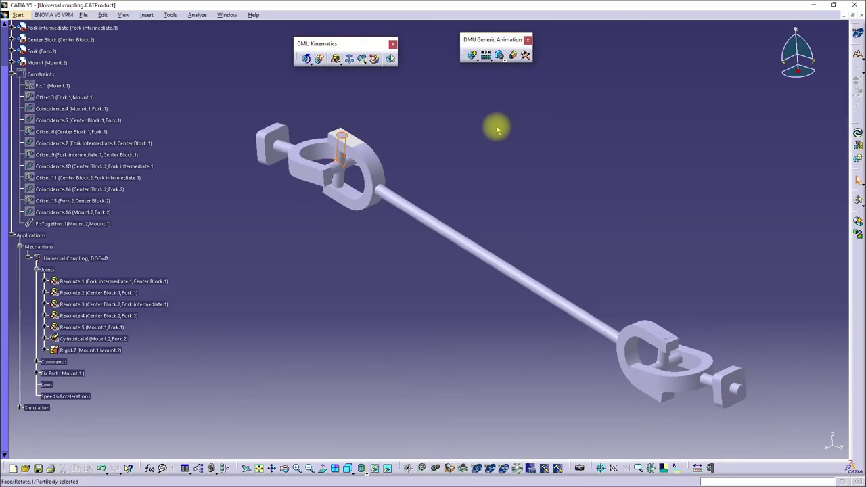
Expand the simulation command flyouts in the DMU Generic Animation and DMU Kinematics toolbars.
left_click(474, 57)
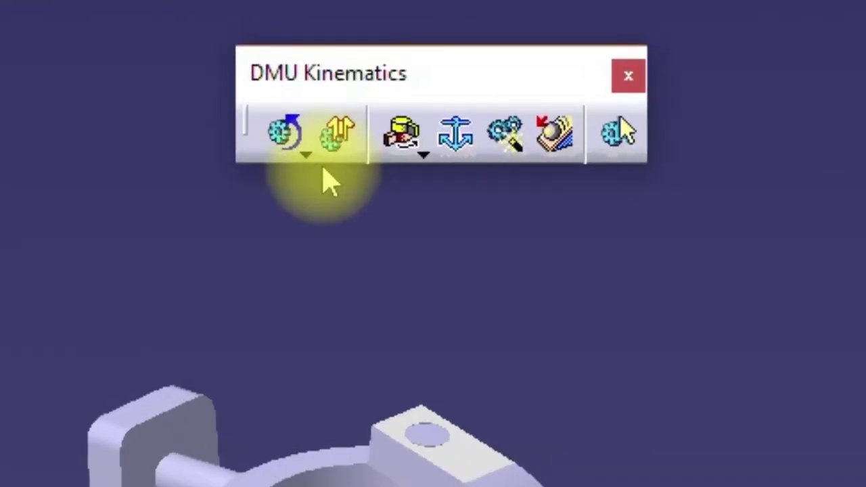
left_click(309, 62)
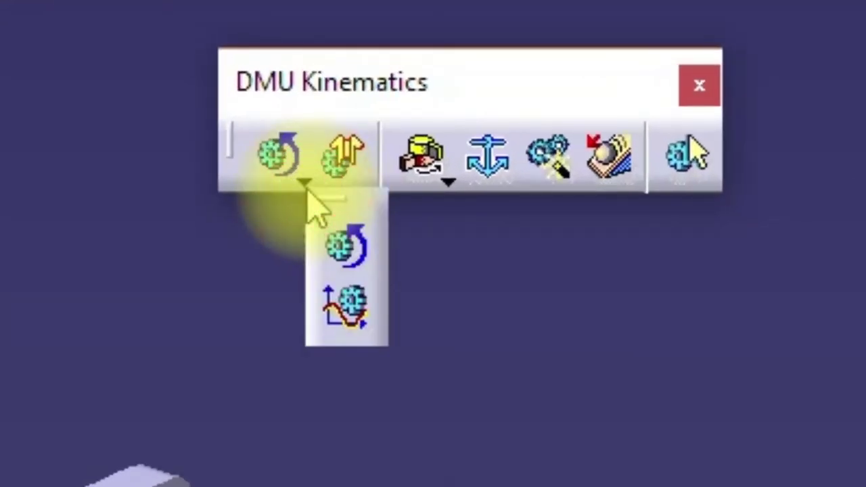